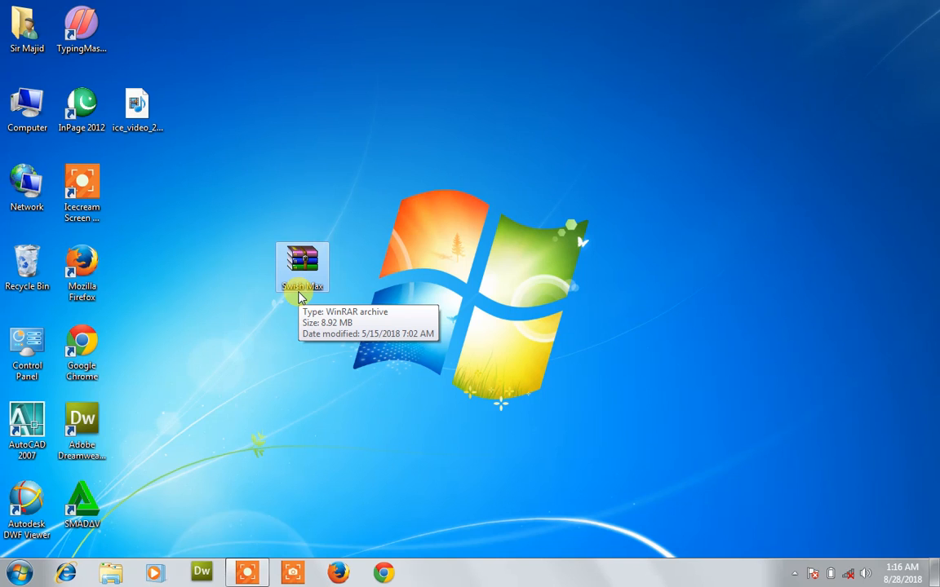
Step: Extract the Swish Max archive onto the desktop and open the new Swish Max folder
left_click_drag(300, 298, 200, 208)
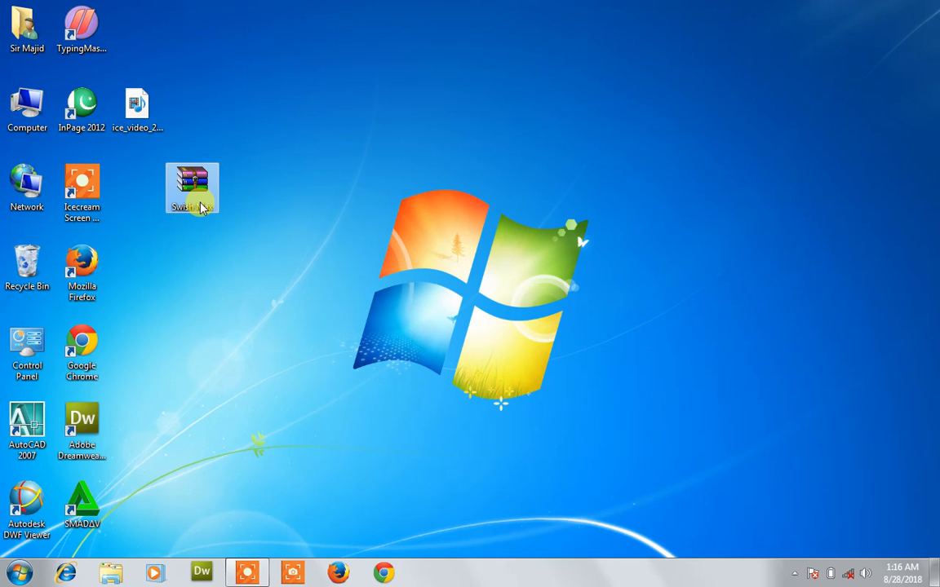
left_click_drag(217, 183, 268, 236)
right_click(258, 249)
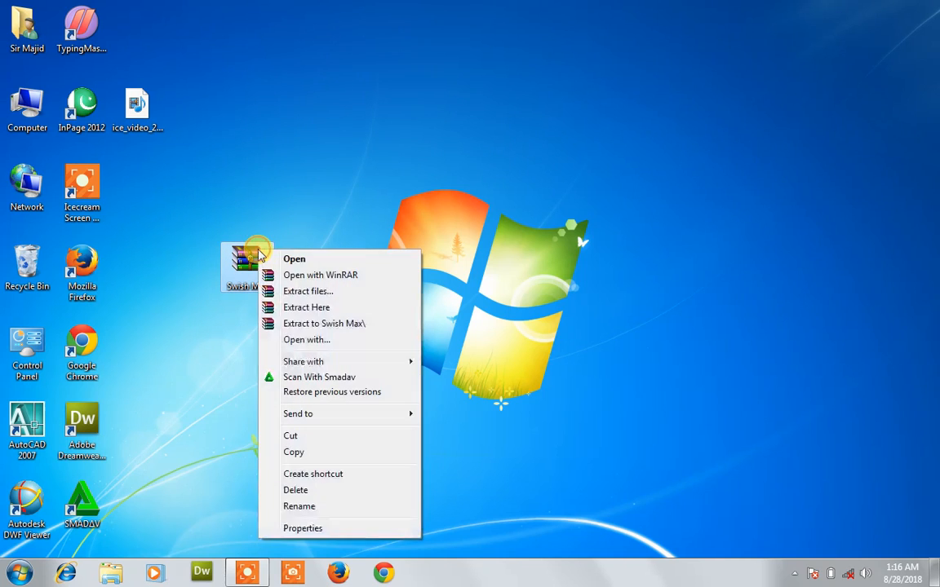
left_click(303, 308)
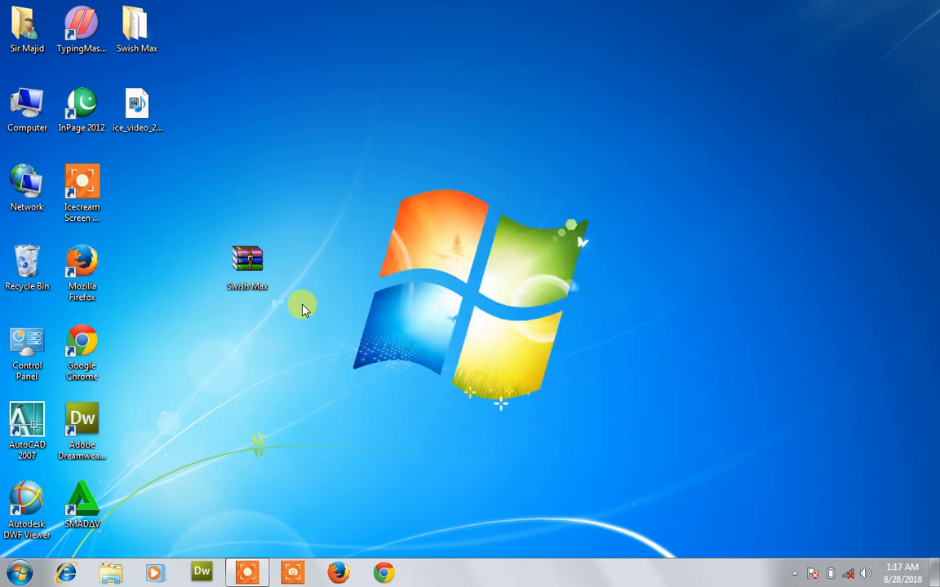
left_click_drag(137, 25, 249, 352)
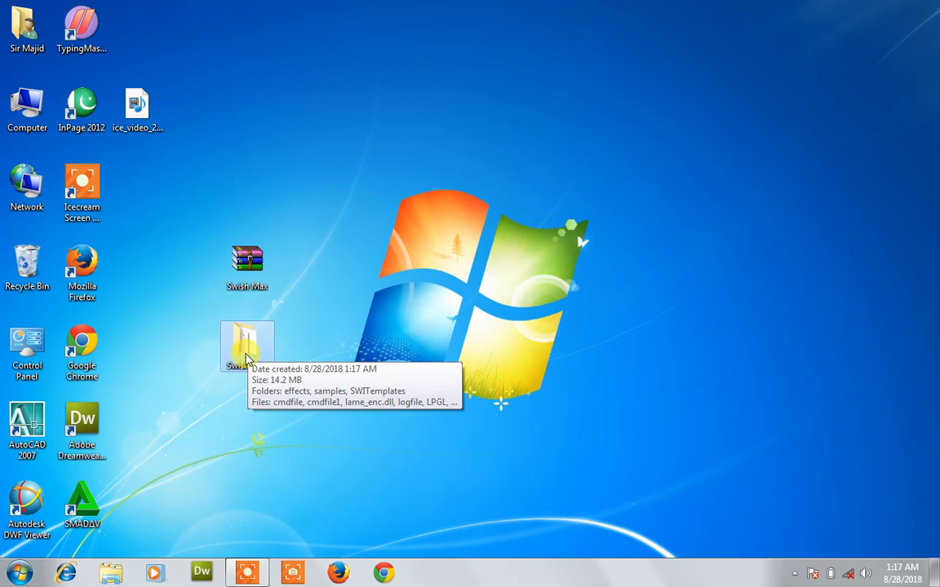
double_click(245, 351)
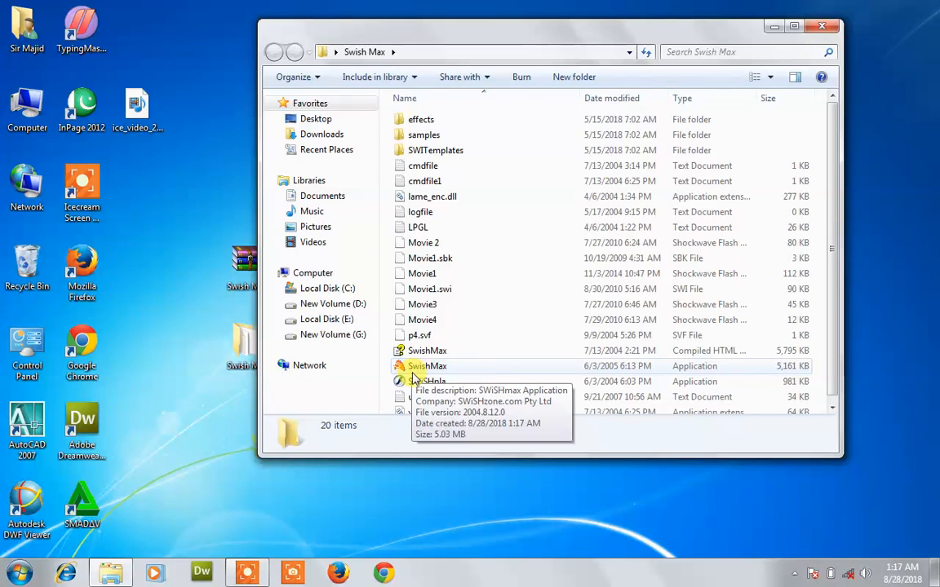
Step: Reopen the Swish Max folder and launch the SwishMax application from it
left_click(823, 28)
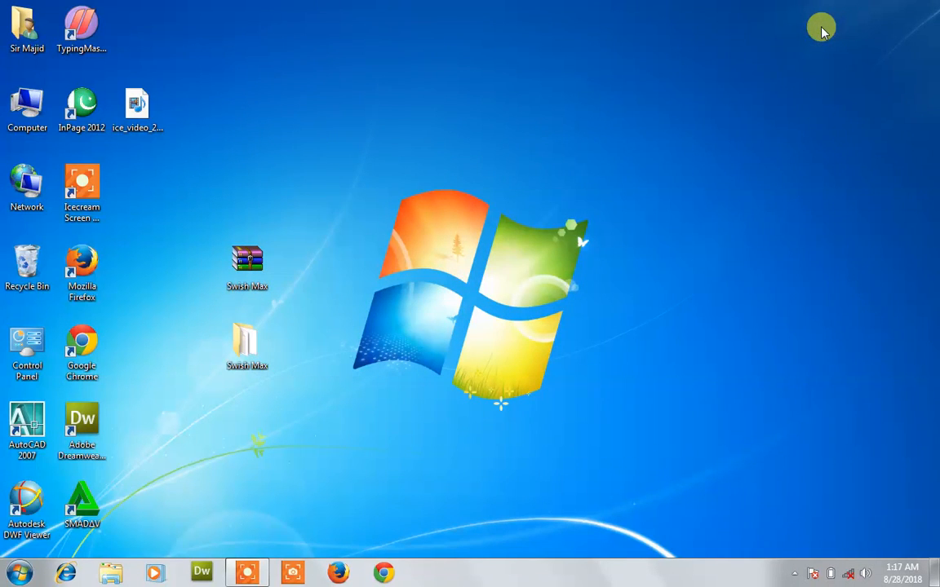
left_click_drag(247, 342, 372, 161)
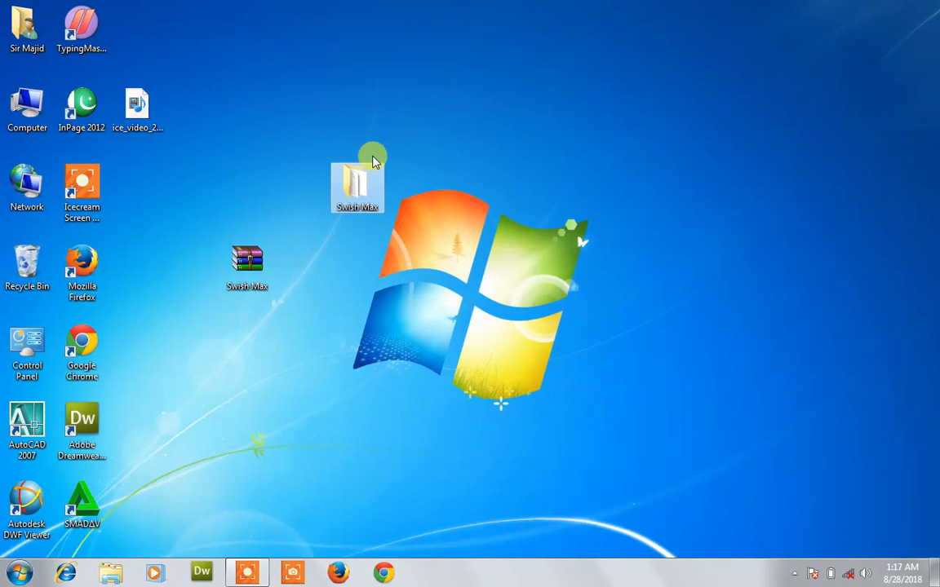
double_click(369, 189)
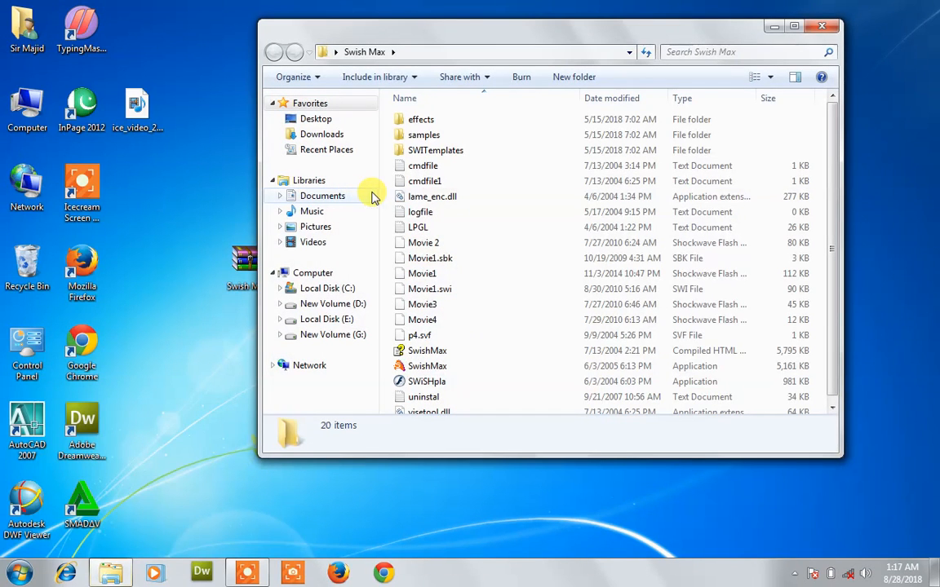
double_click(415, 371)
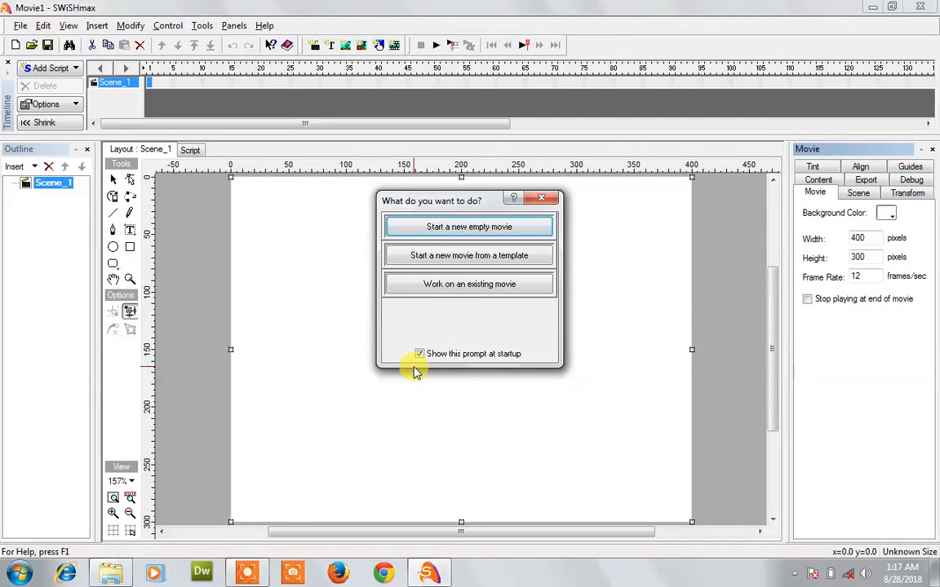
Step: Choose 'Start a new empty movie' at the startup prompt
left_click(438, 231)
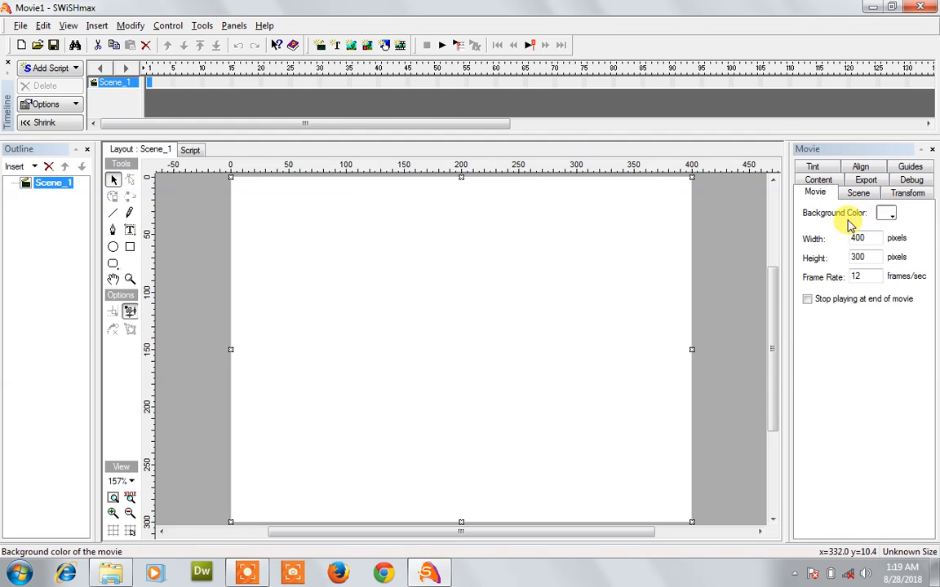
left_click(884, 213)
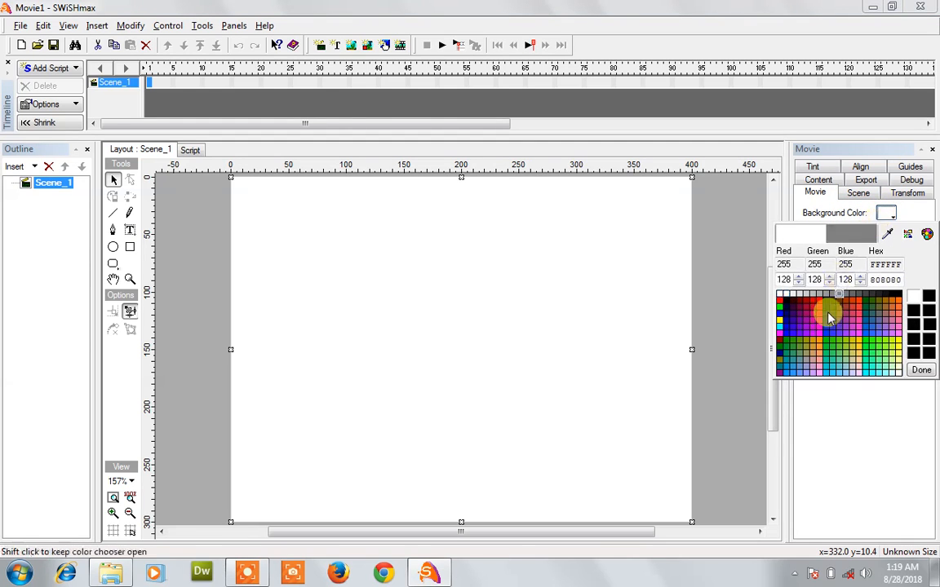
left_click(781, 303)
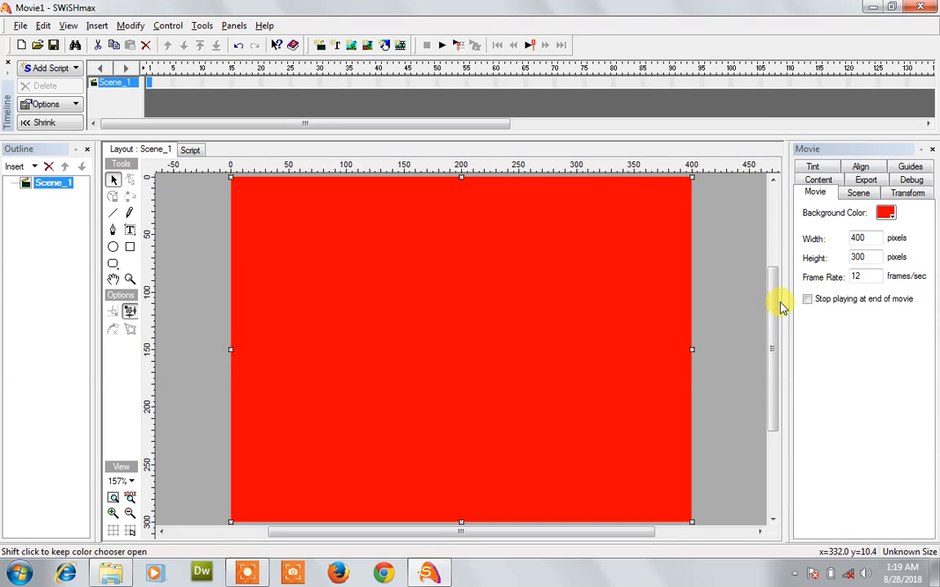
left_click(886, 213)
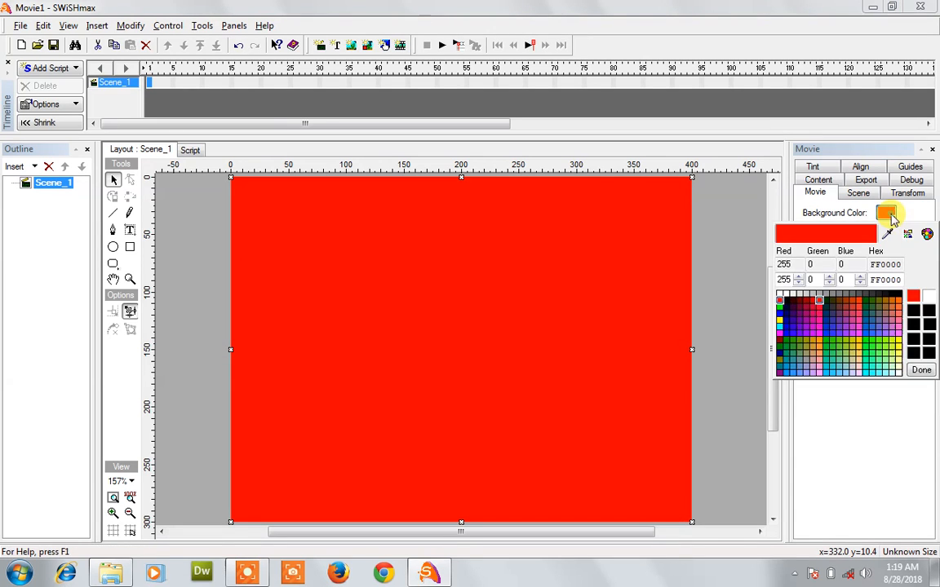
left_click(780, 294)
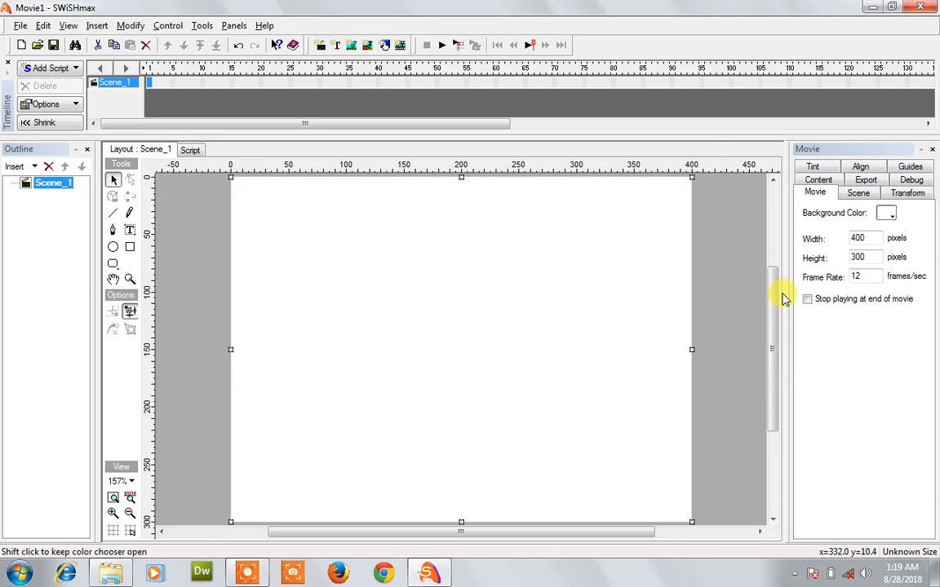
left_click(887, 217)
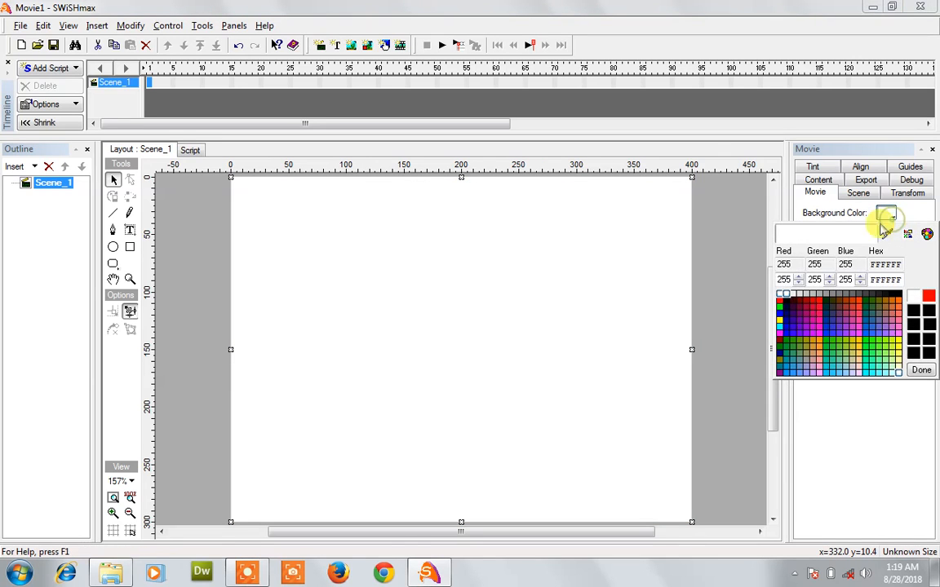
left_click(780, 297)
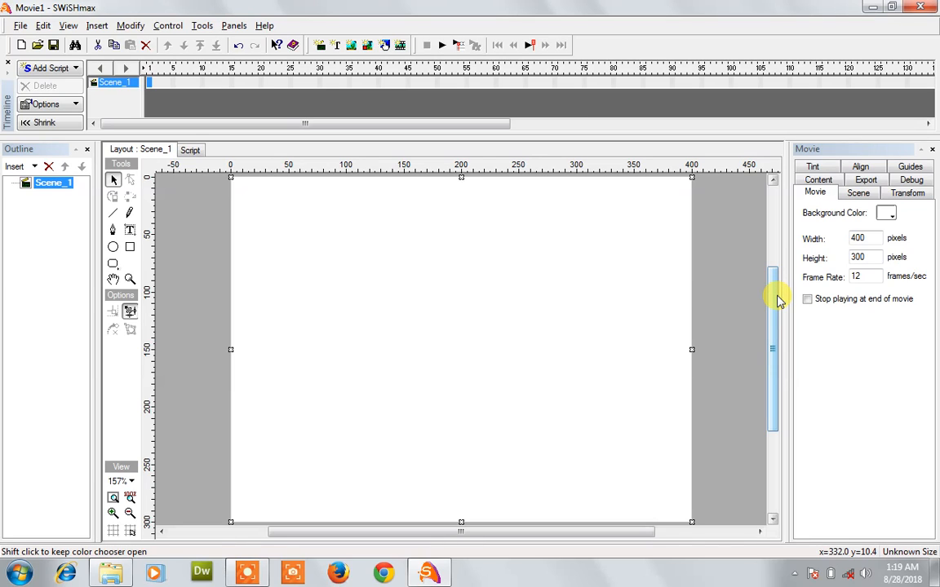
Step: Set the movie Width to 900 and Height to 100 pixels in the Movie panel
double_click(865, 239)
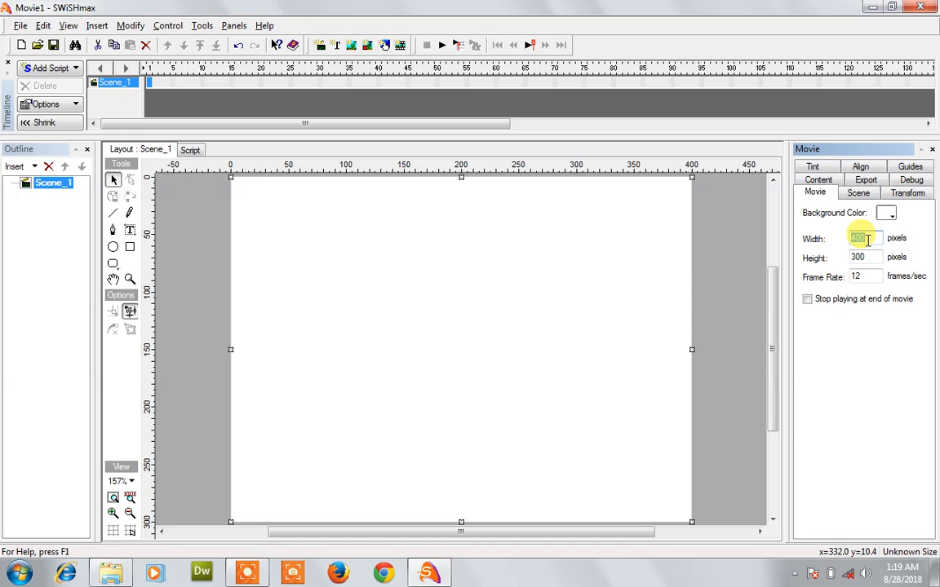
type("9")
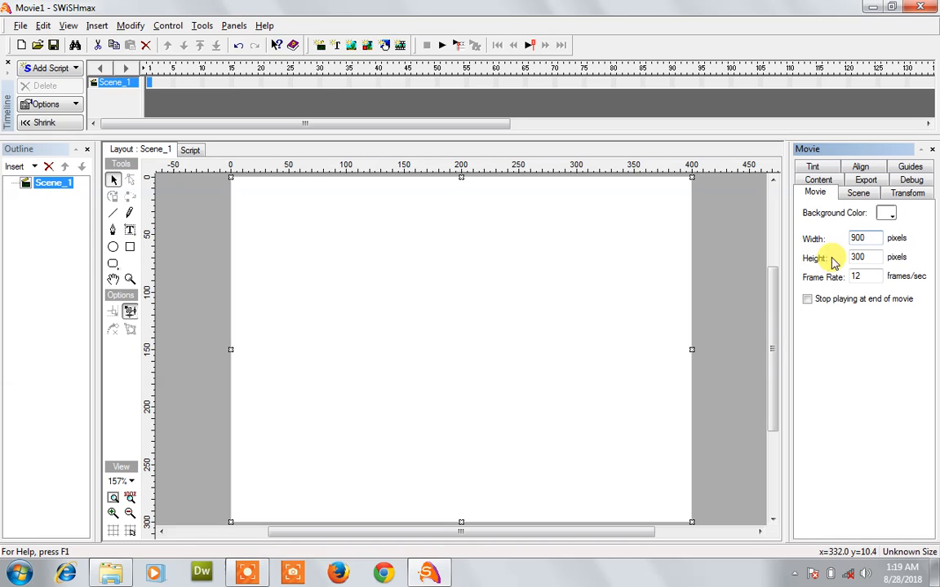
left_click(858, 256)
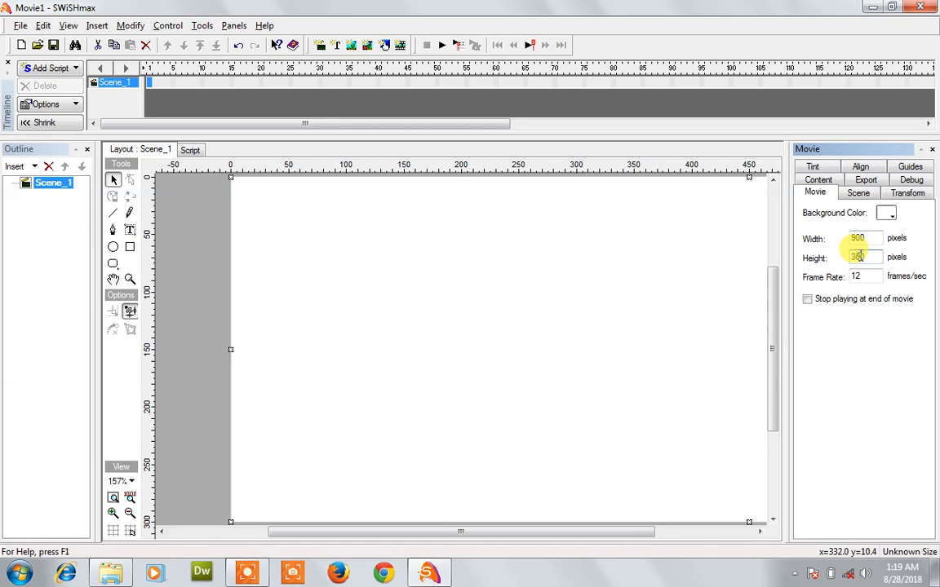
type("150")
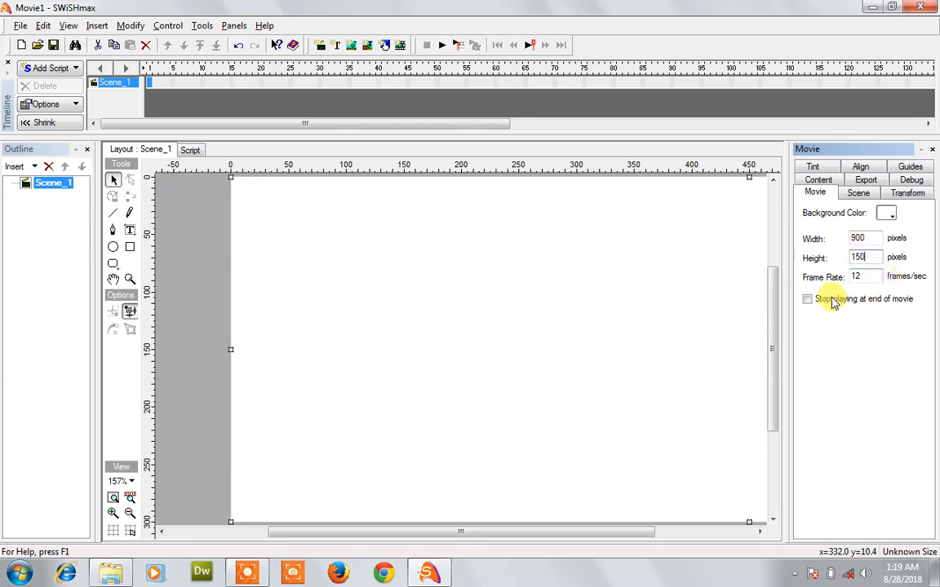
left_click(689, 310)
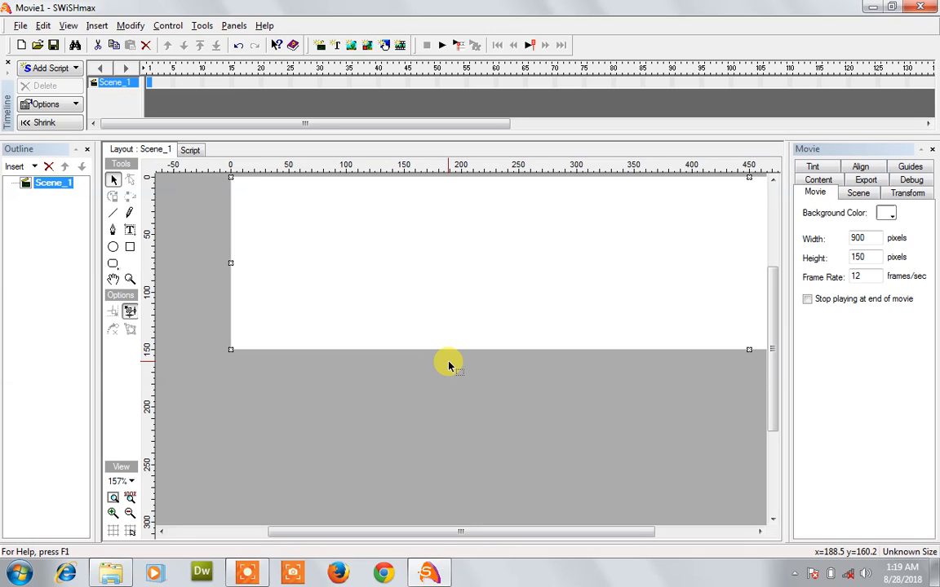
left_click(864, 256)
left_click_drag(864, 256, 855, 257)
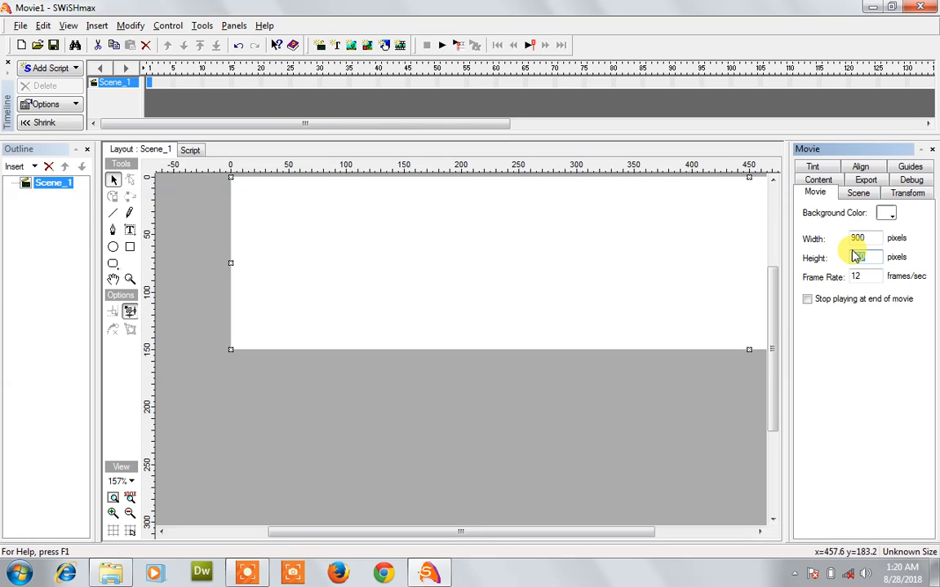
type("1")
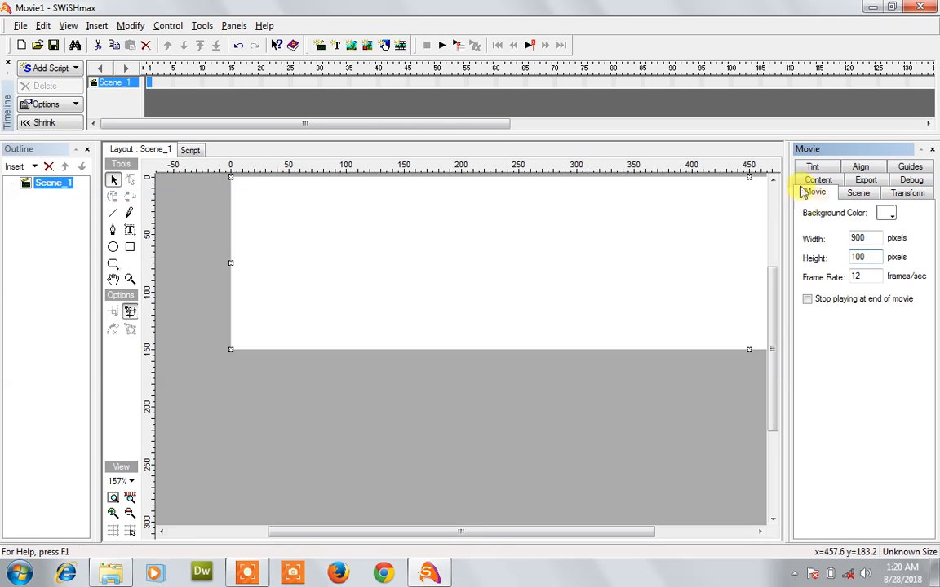
left_click(736, 262)
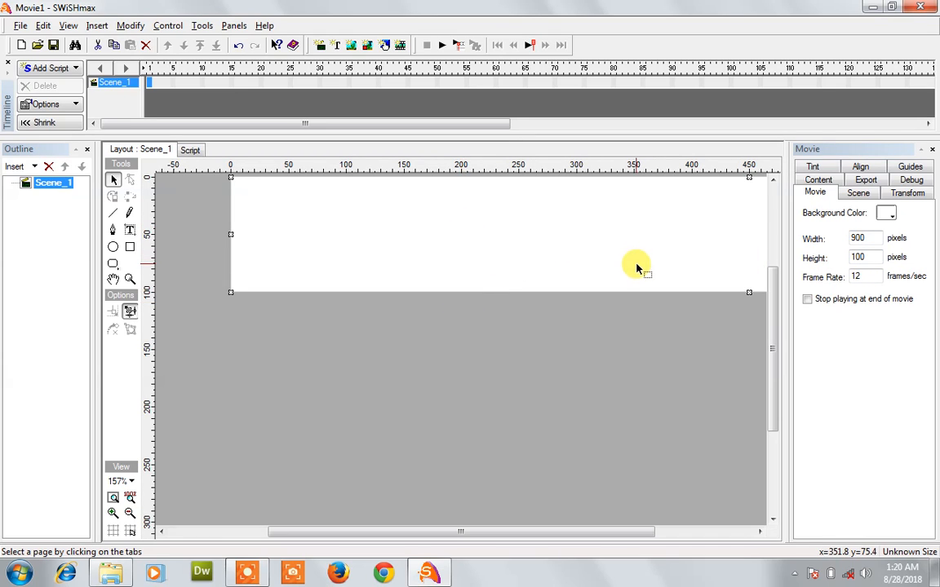
left_click(868, 258)
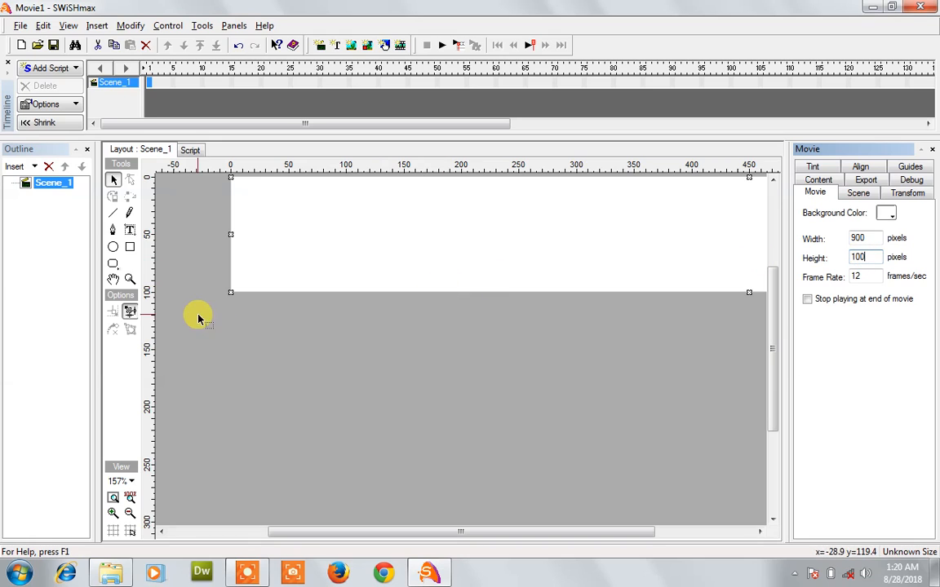
Step: Try 100%, 66% and 75% stage zoom, finally settling on 100%
left_click(129, 486)
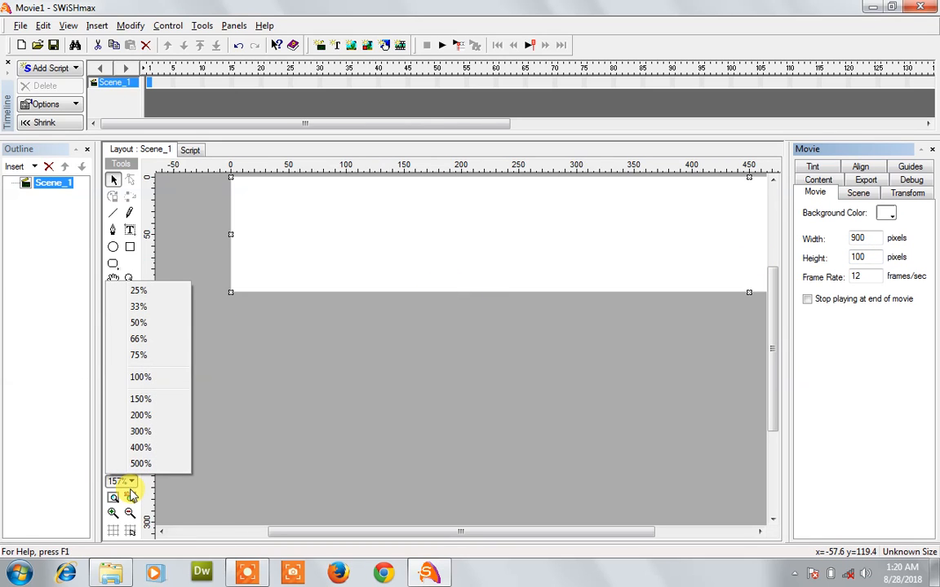
left_click(129, 498)
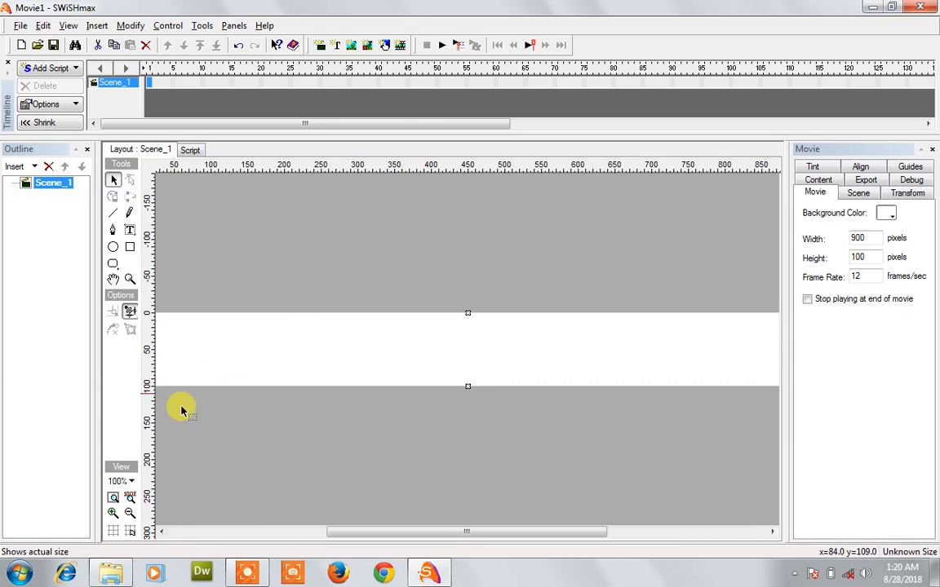
left_click(122, 482)
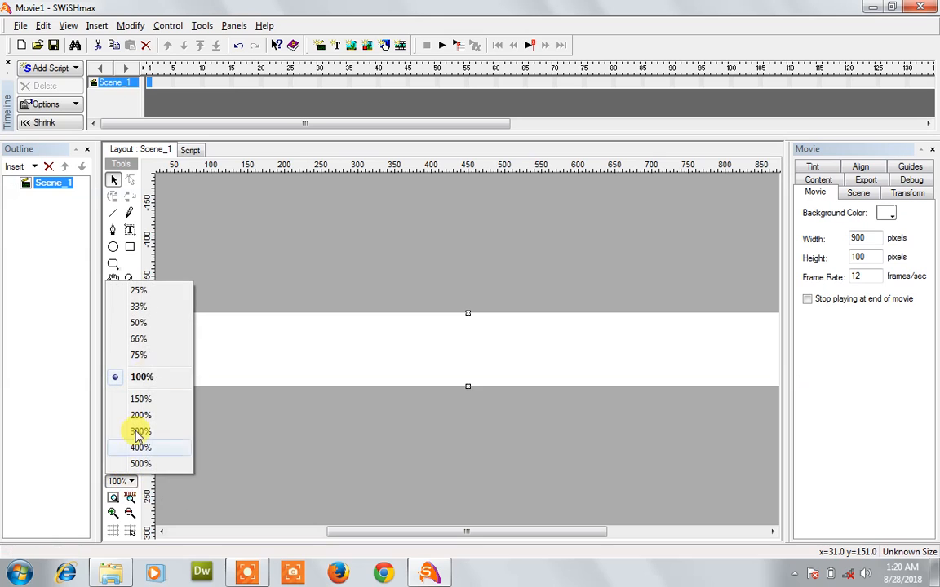
left_click(154, 341)
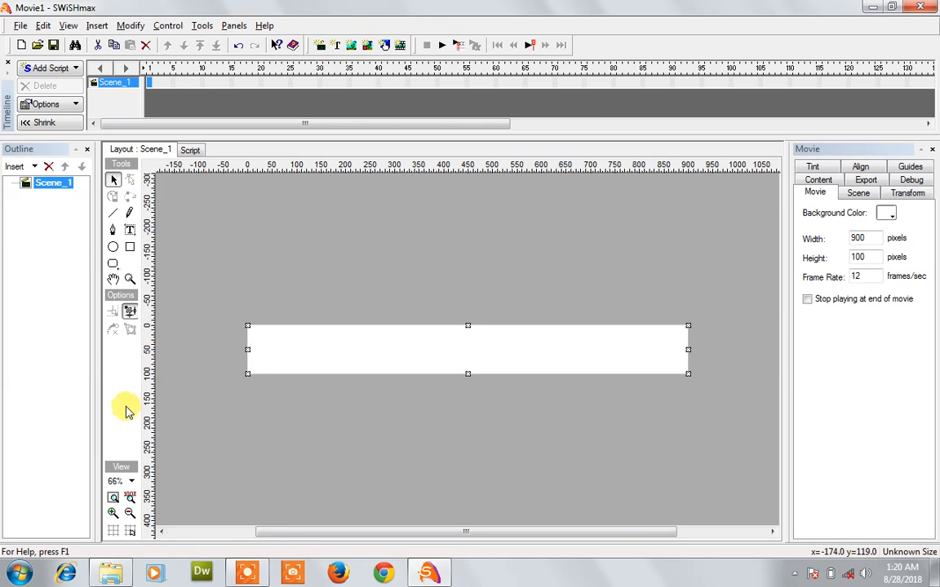
left_click(129, 480)
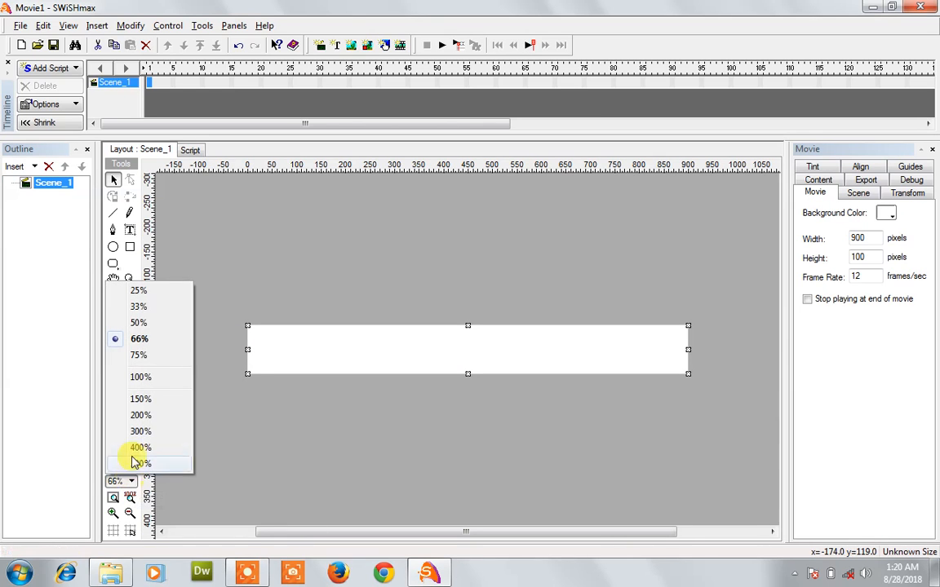
left_click(141, 355)
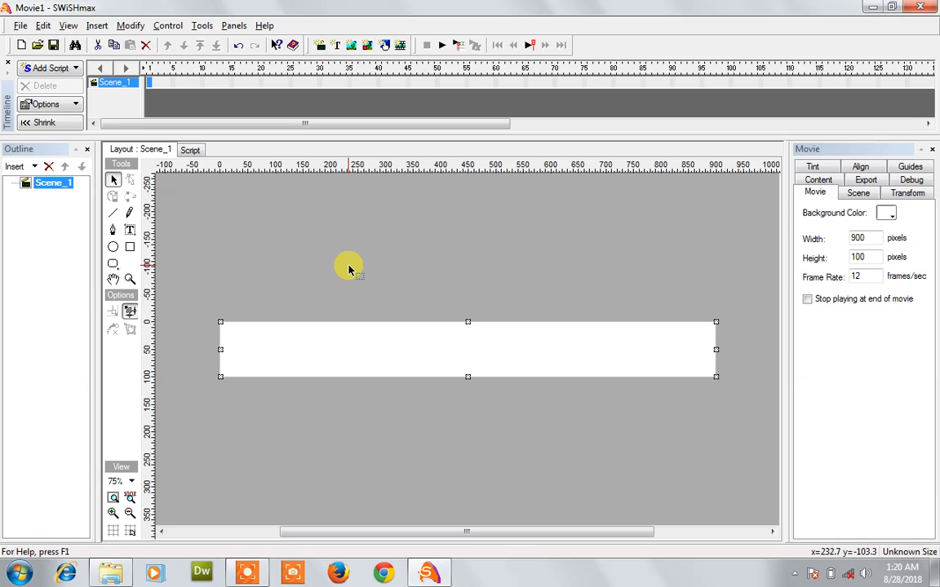
left_click(128, 480)
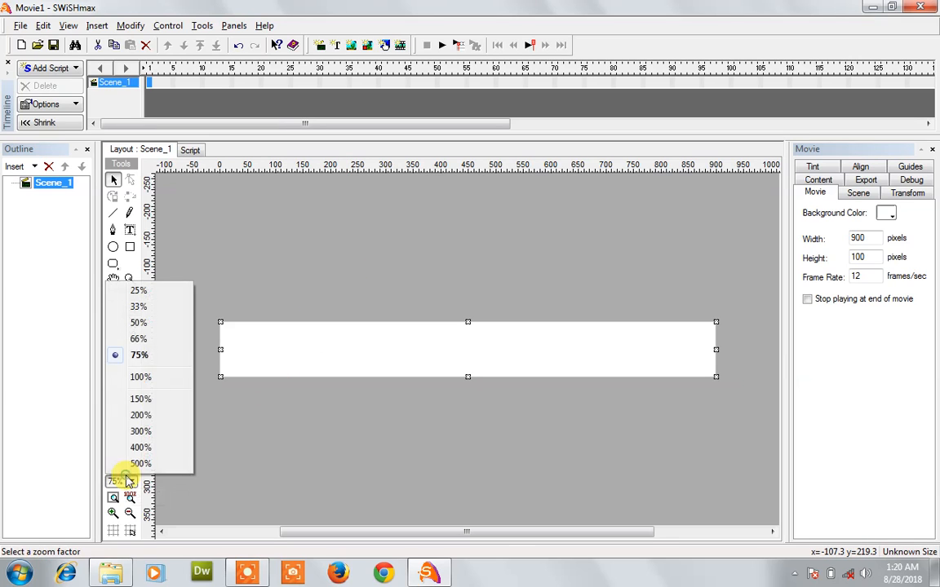
left_click(147, 377)
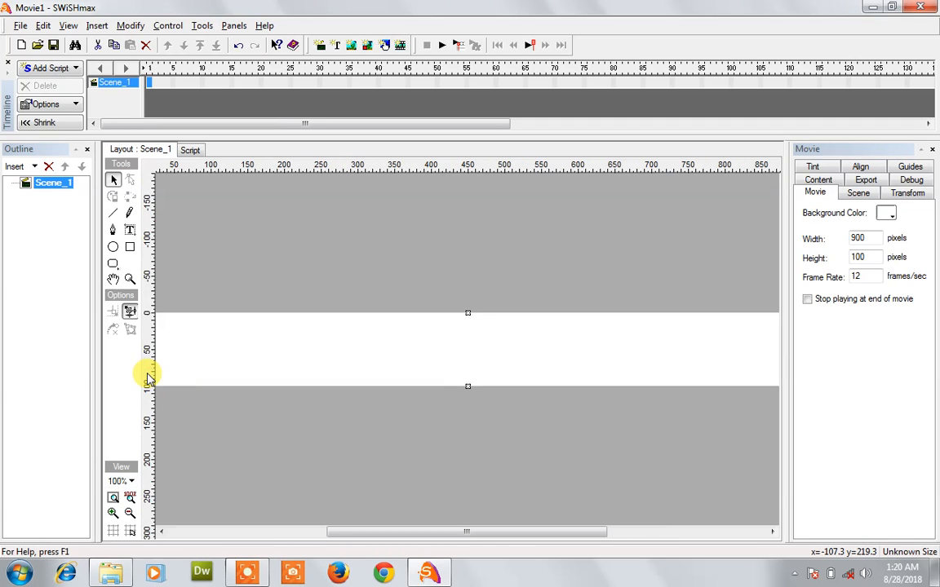
Step: Draw a red rectangle bar along the banner's bottom, stretching its right end to x=900
left_click(129, 248)
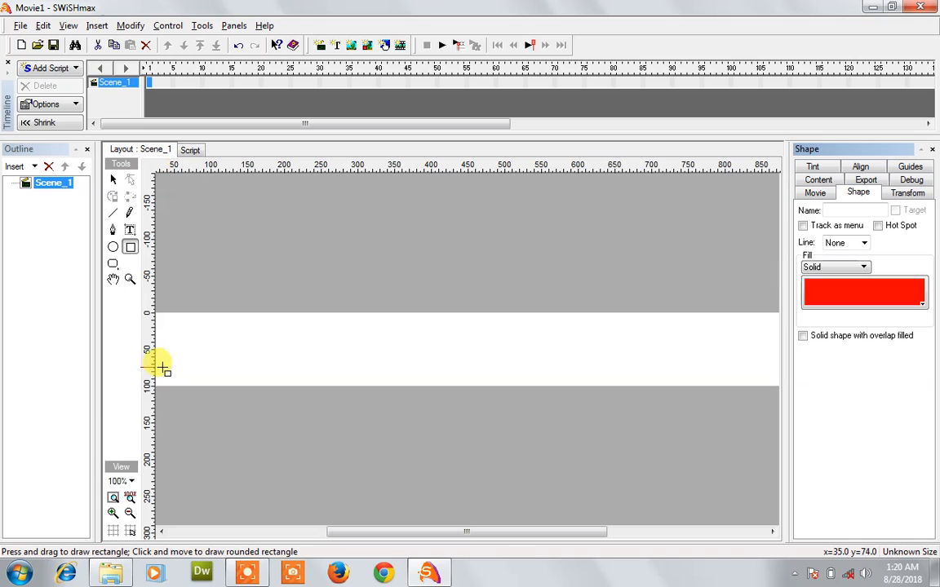
left_click_drag(156, 368, 779, 388)
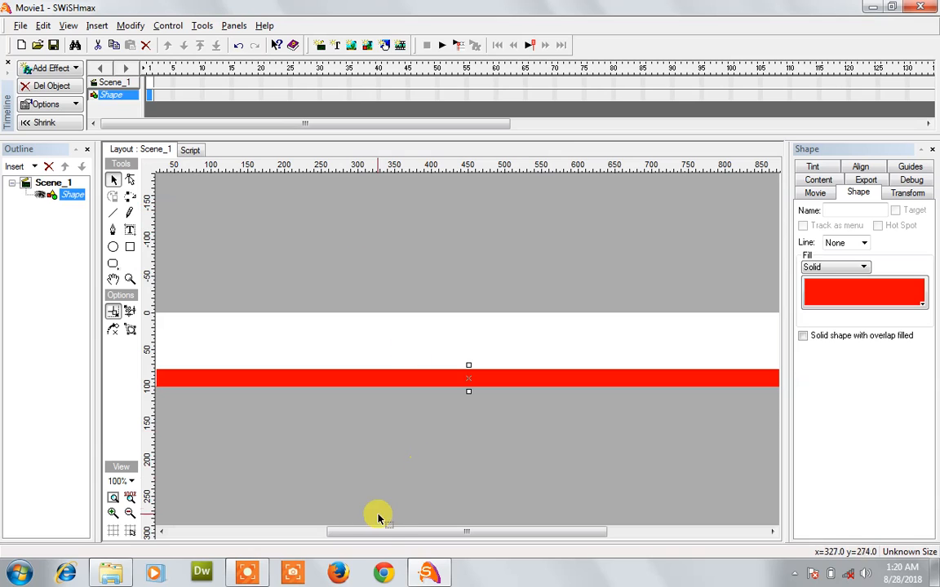
left_click_drag(377, 532, 350, 529)
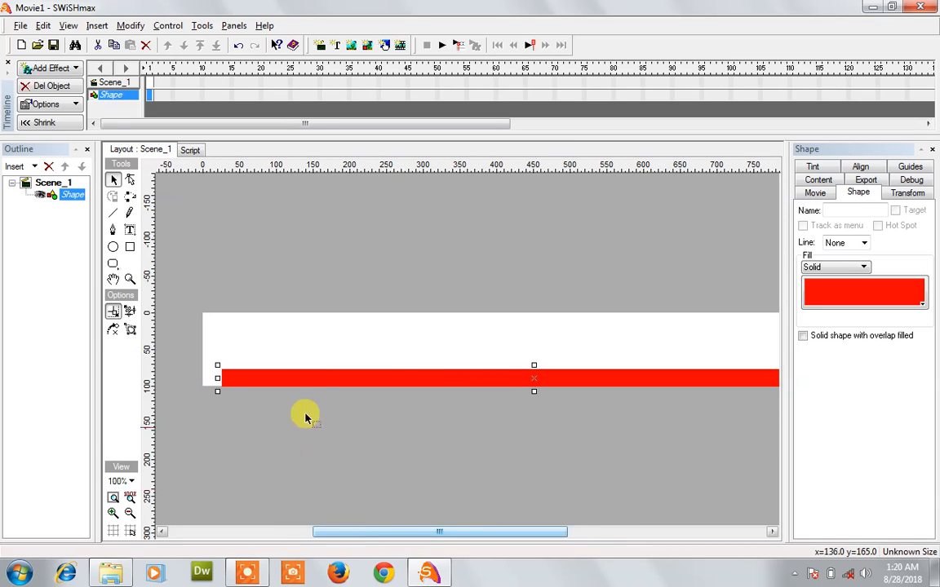
left_click_drag(306, 377, 295, 381)
left_click_drag(437, 534, 560, 514)
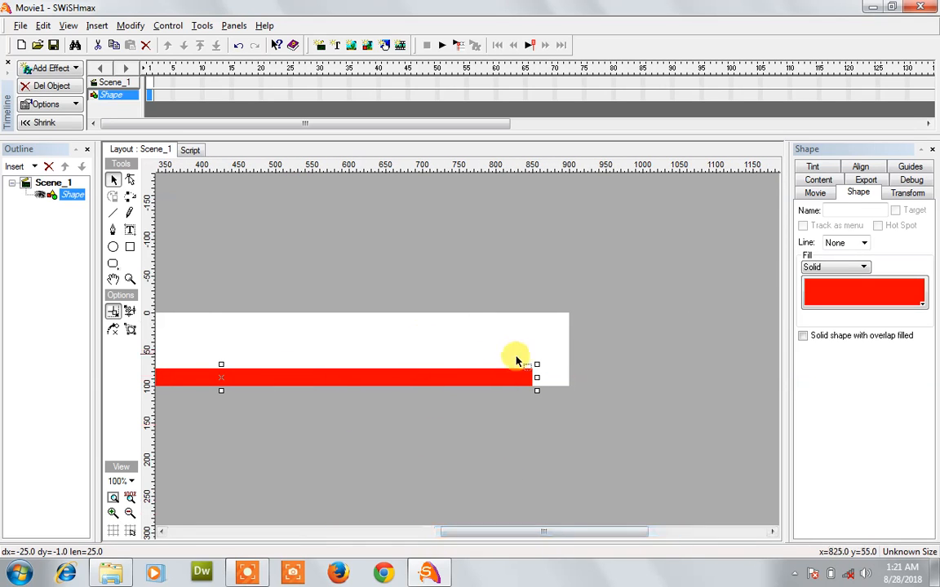
left_click_drag(535, 377, 570, 377)
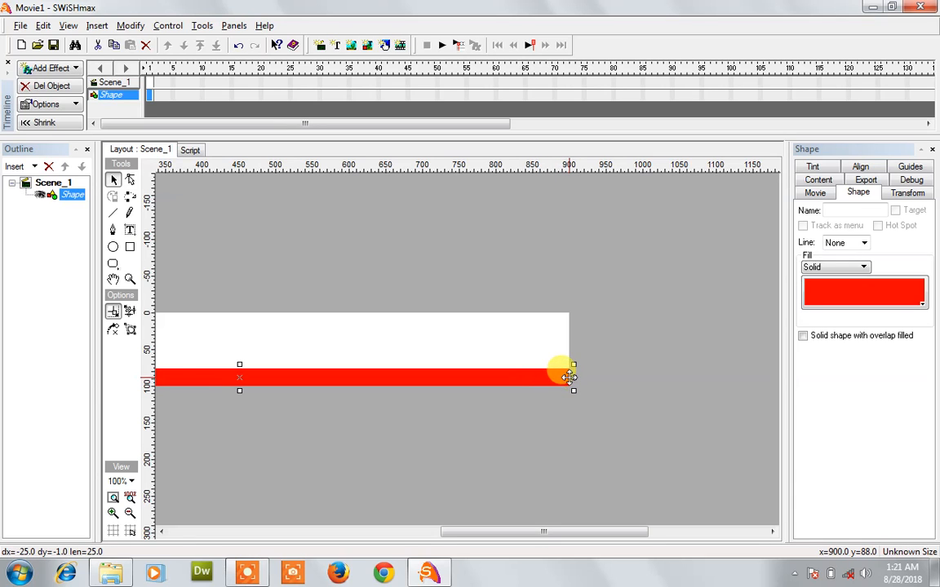
Step: At 75% zoom, shorten the red bar from its left end to about x=130
left_click(129, 481)
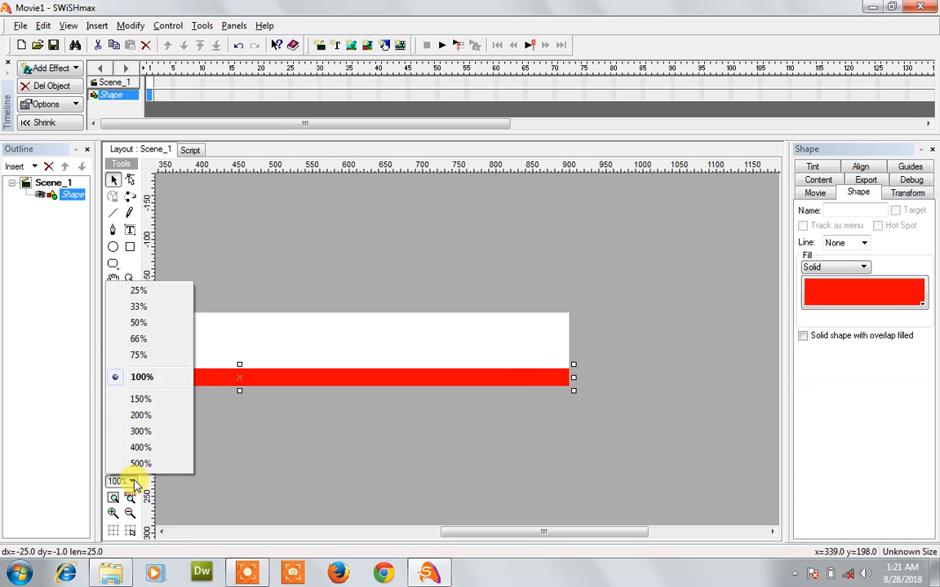
left_click(145, 355)
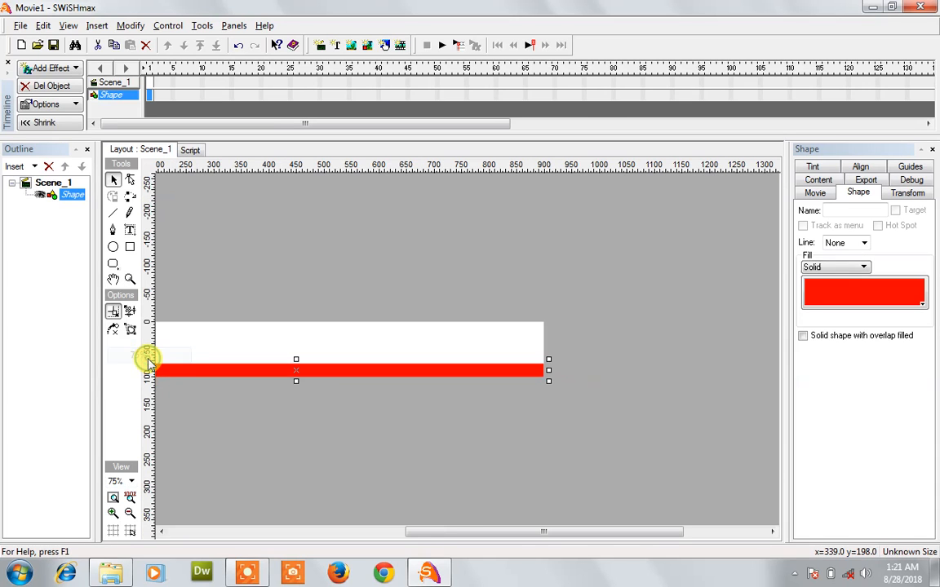
left_click_drag(457, 530, 390, 532)
left_click(430, 457)
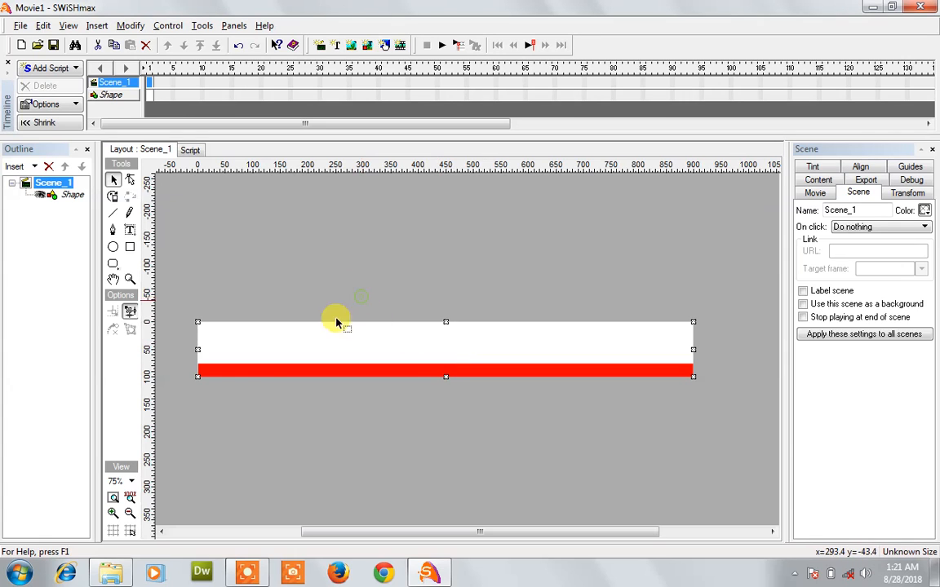
left_click(234, 375)
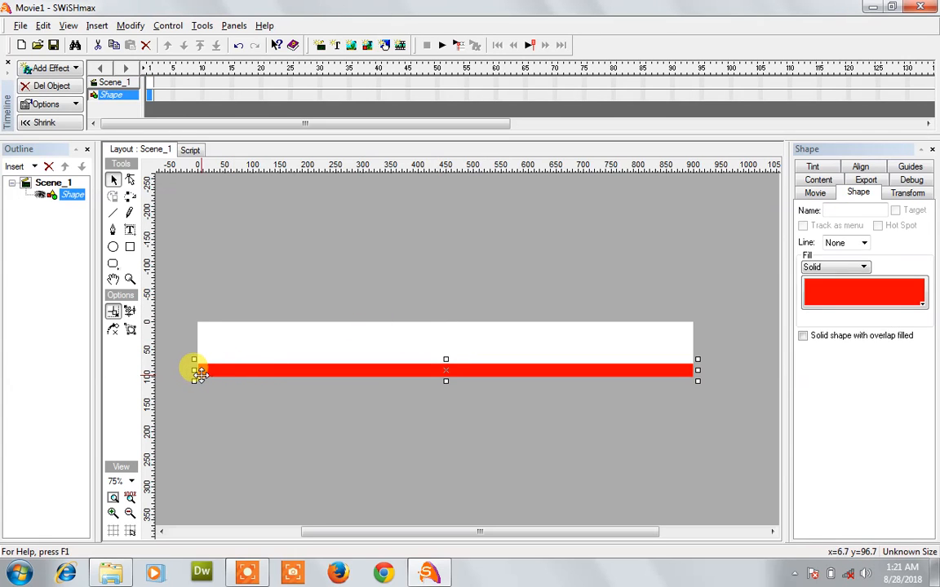
left_click_drag(194, 371, 264, 362)
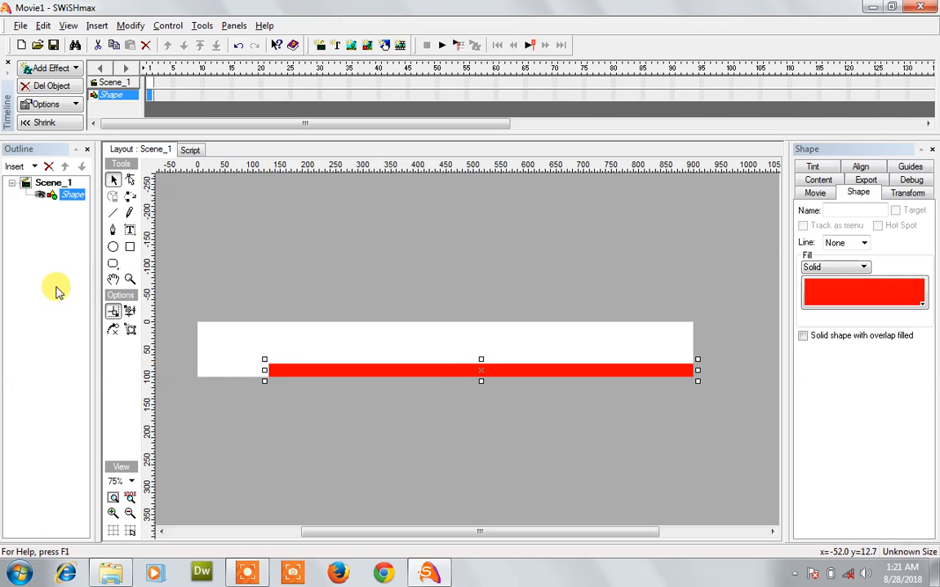
Step: Draw a block at the banner's left end and fill it orange (FF9900)
left_click(131, 246)
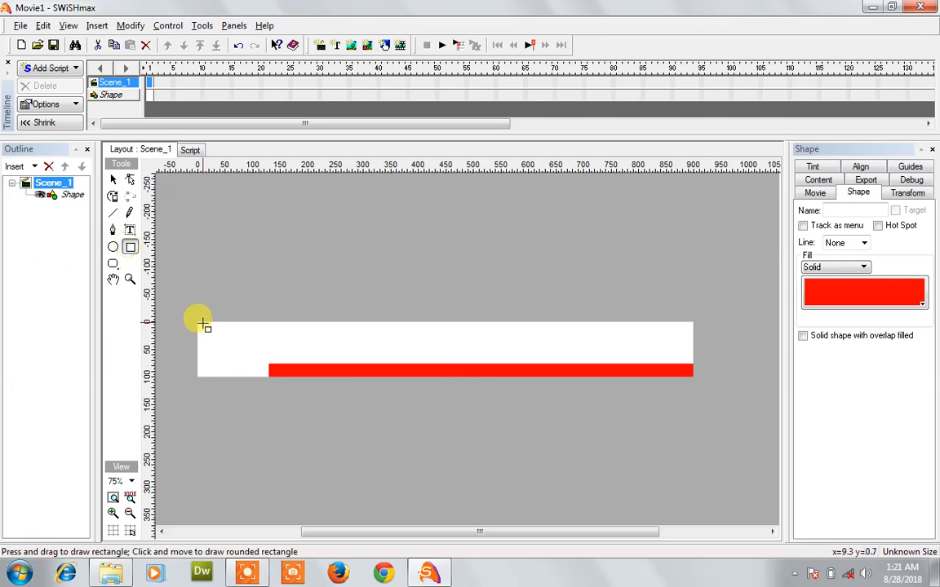
left_click_drag(197, 321, 261, 377)
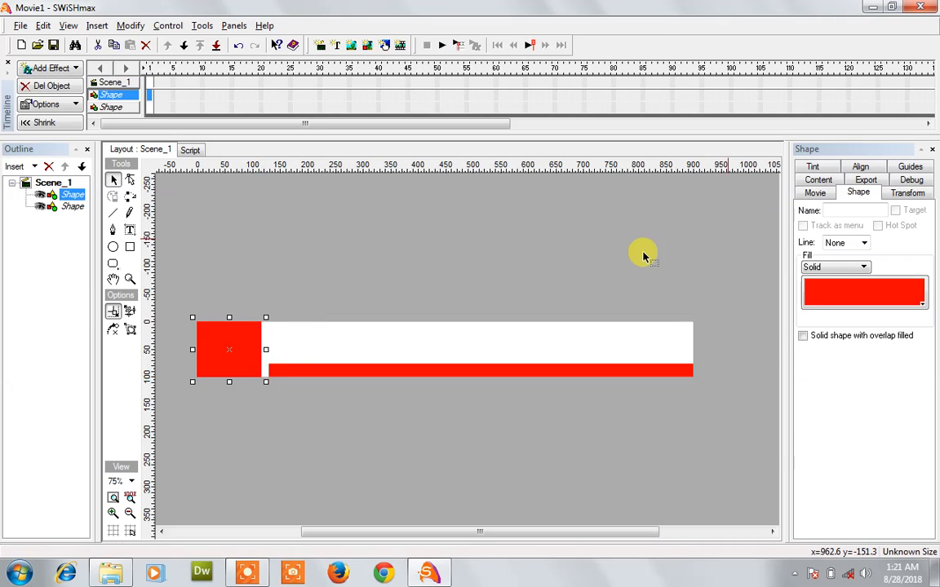
left_click(842, 300)
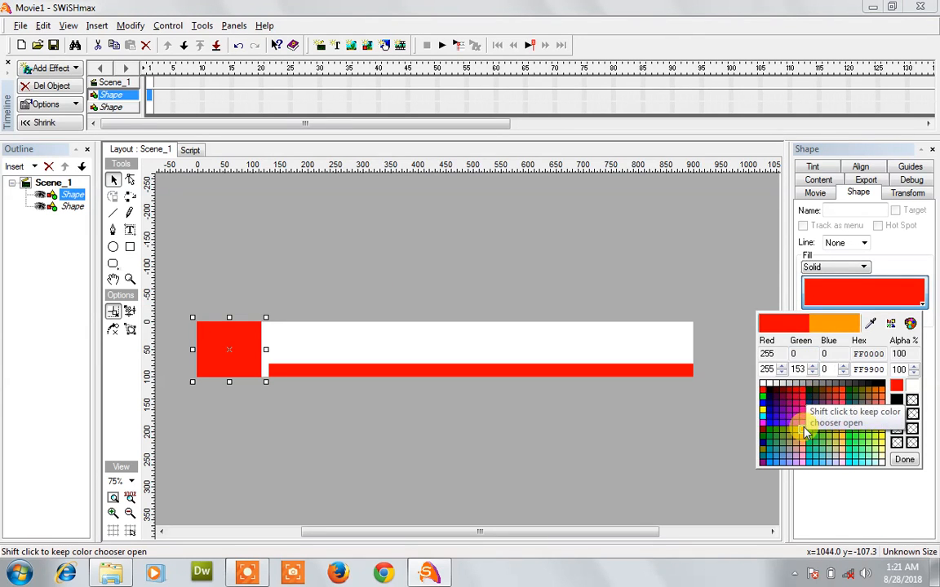
left_click(802, 419)
left_click(623, 403)
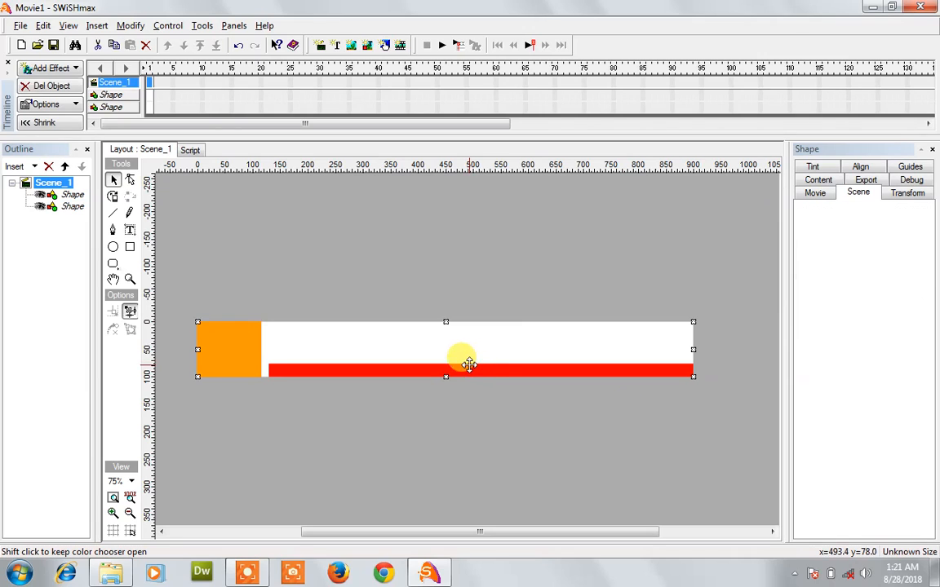
Step: Extend the red bar left to meet the orange block and make it slightly taller
left_click(463, 368)
left_click_drag(263, 369, 253, 369)
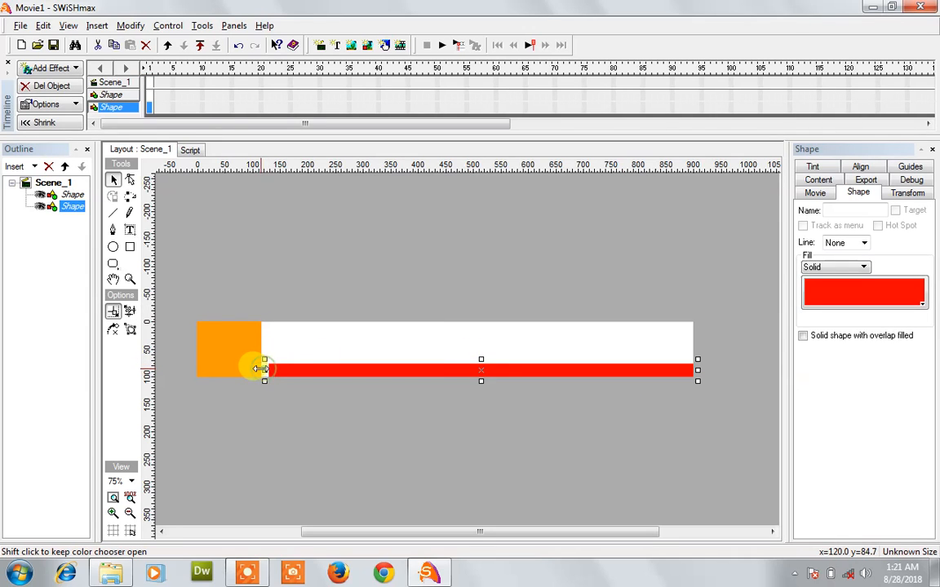
mouse_move(475, 360)
left_mouse_down()
mouse_move(475, 350)
mouse_move(476, 359)
left_mouse_up()
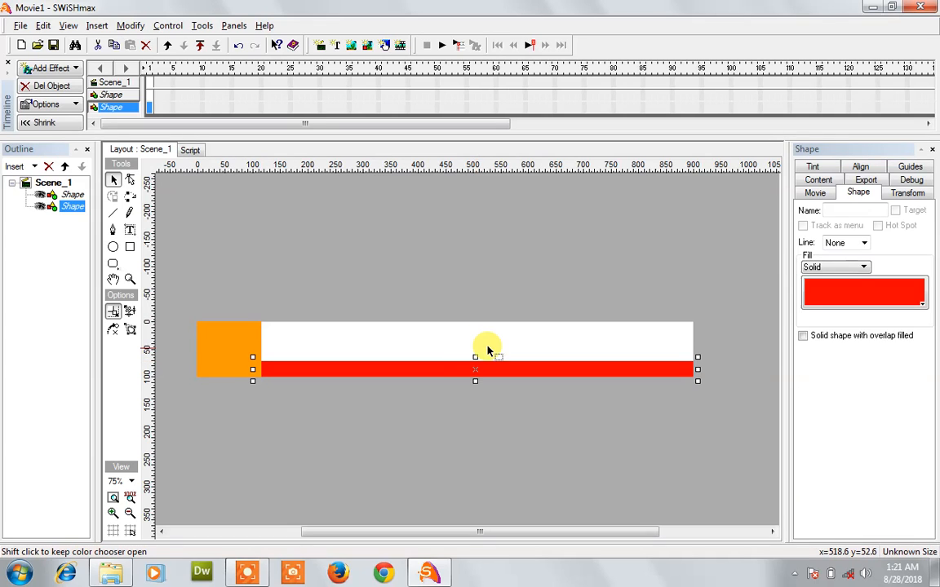
left_click(488, 348)
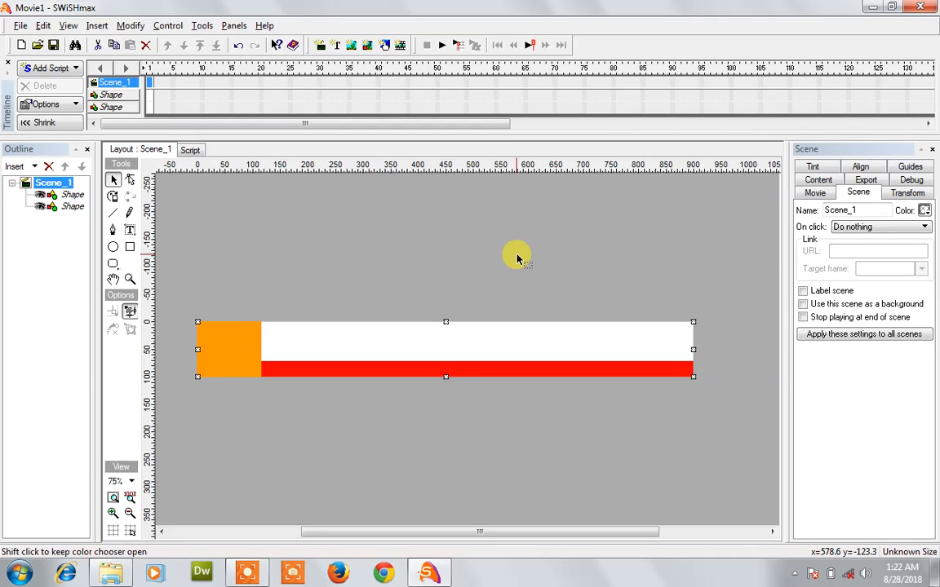
Step: Add an Arial 36 text object over the red bar with the street address and cell number
left_click(135, 232)
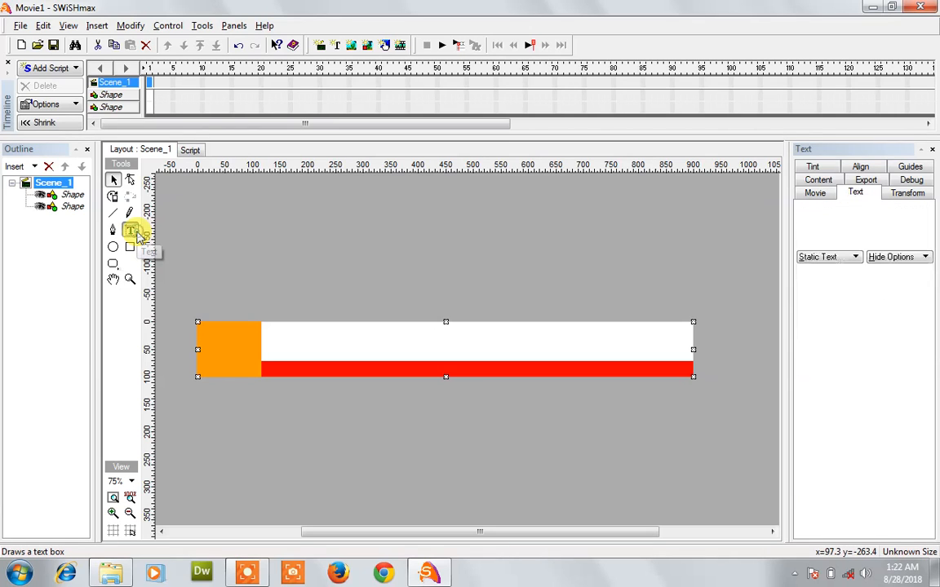
left_click(318, 366)
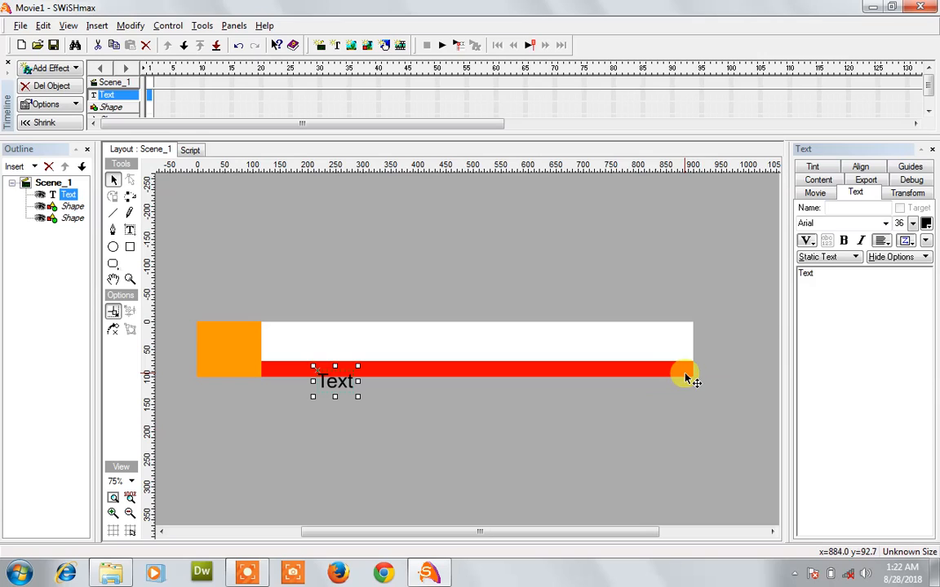
double_click(828, 284)
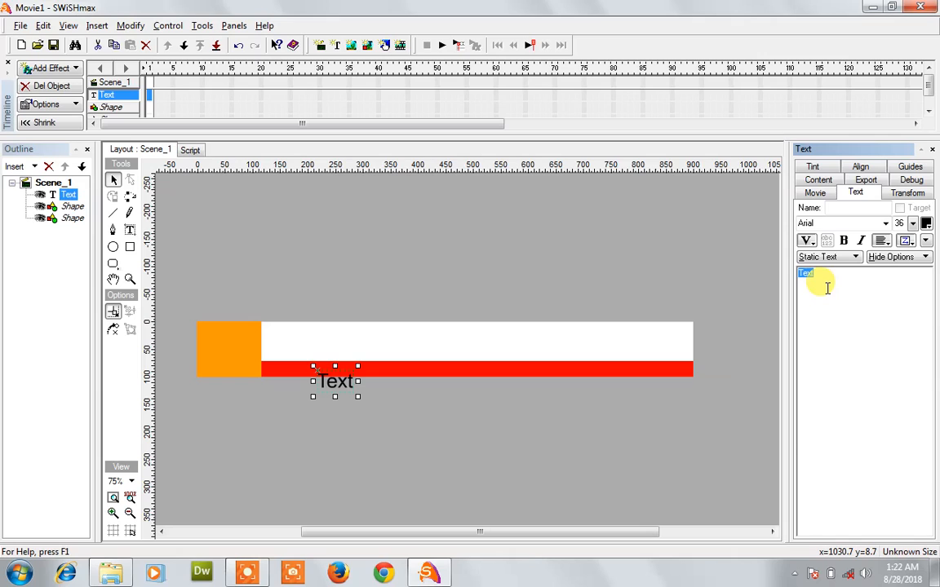
type("Walton")
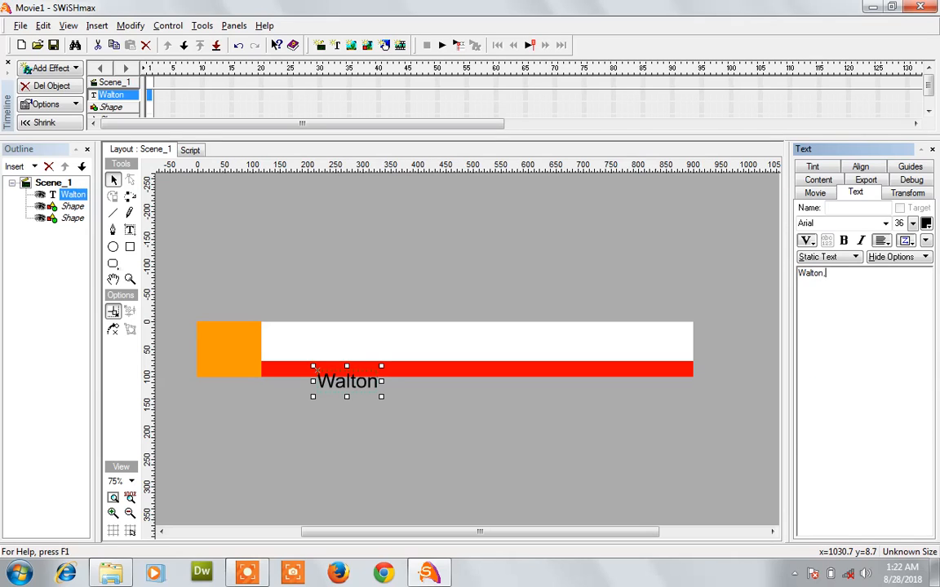
type(", Road ")
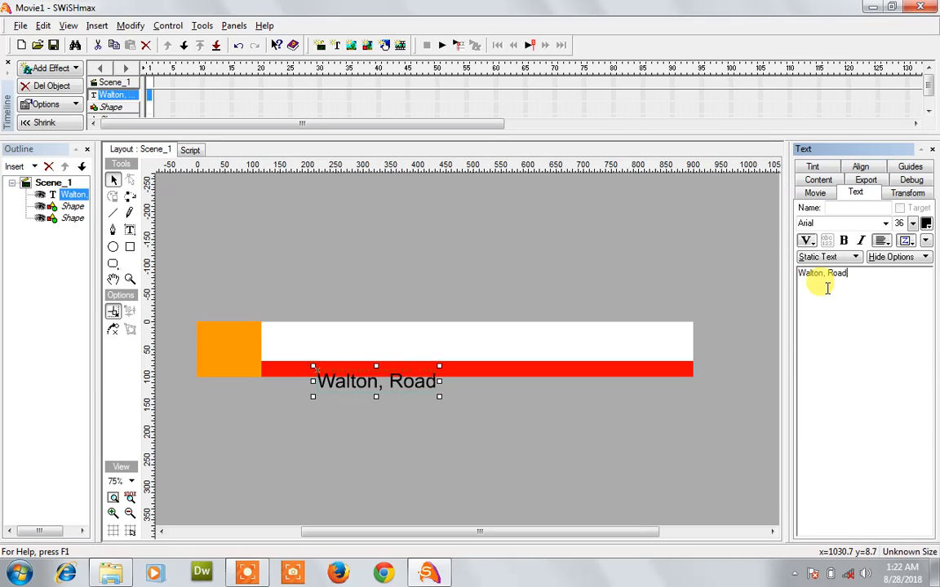
type("Lahore, pa")
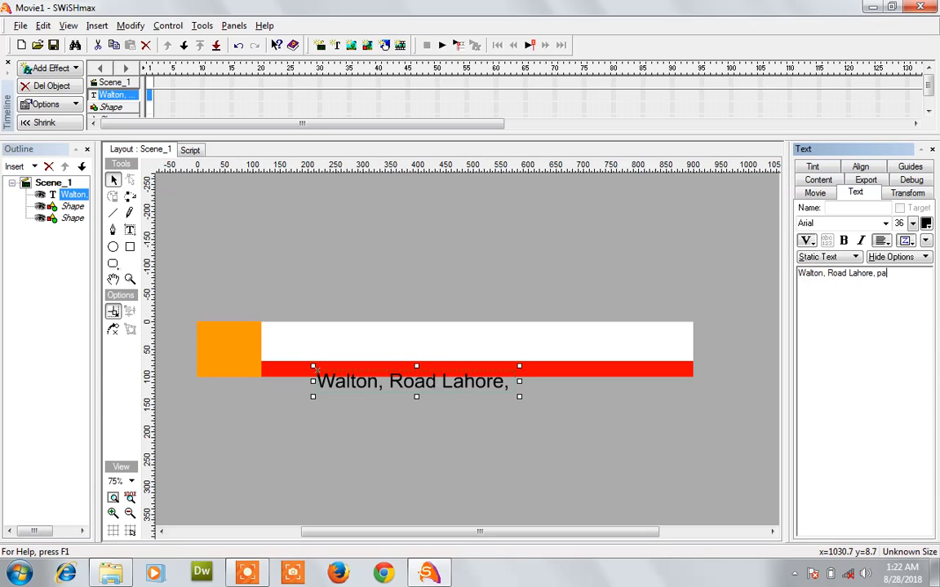
key("BackSpace")
key("BackSpace")
key("BackSpace")
type("pa")
type("Paki")
type("stan")
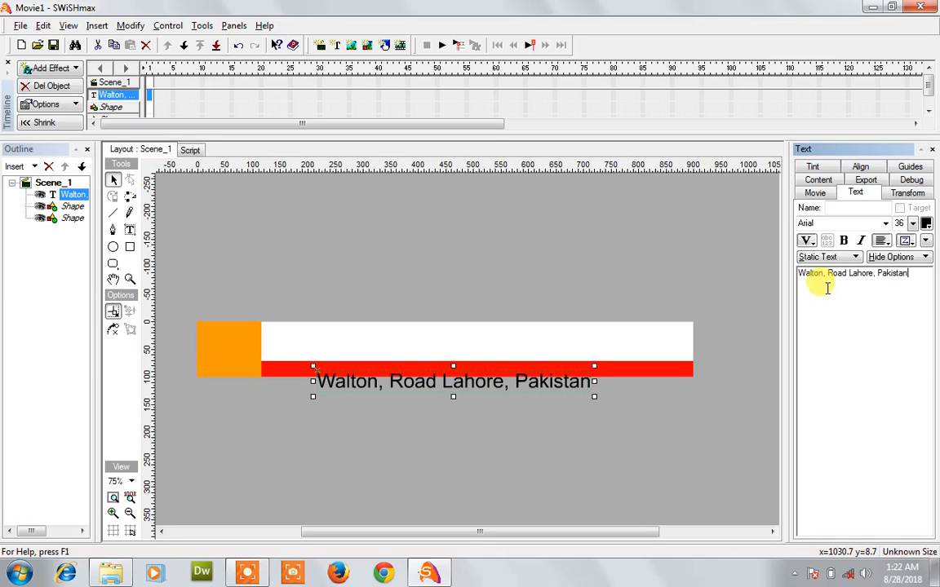
type(" Cell")
type("|")
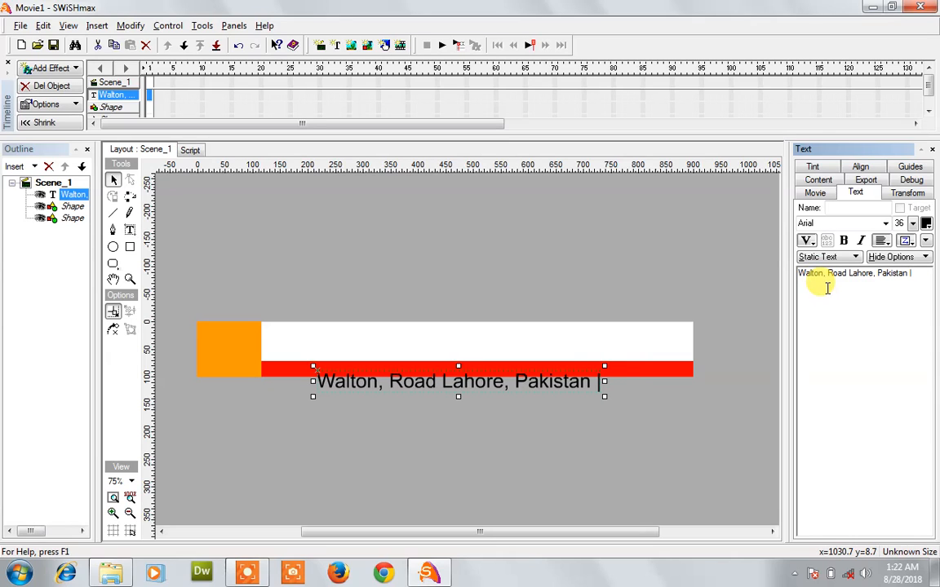
type(" Cell: ")
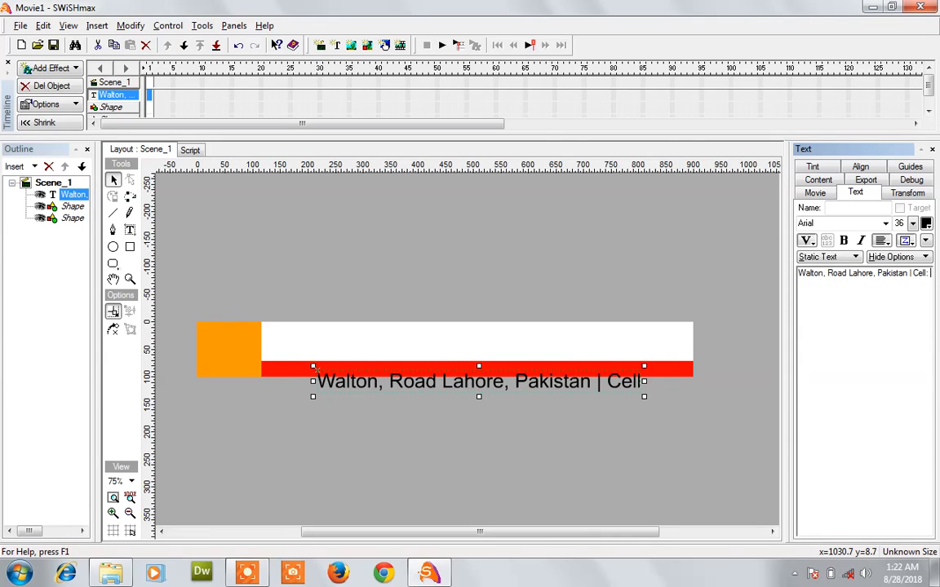
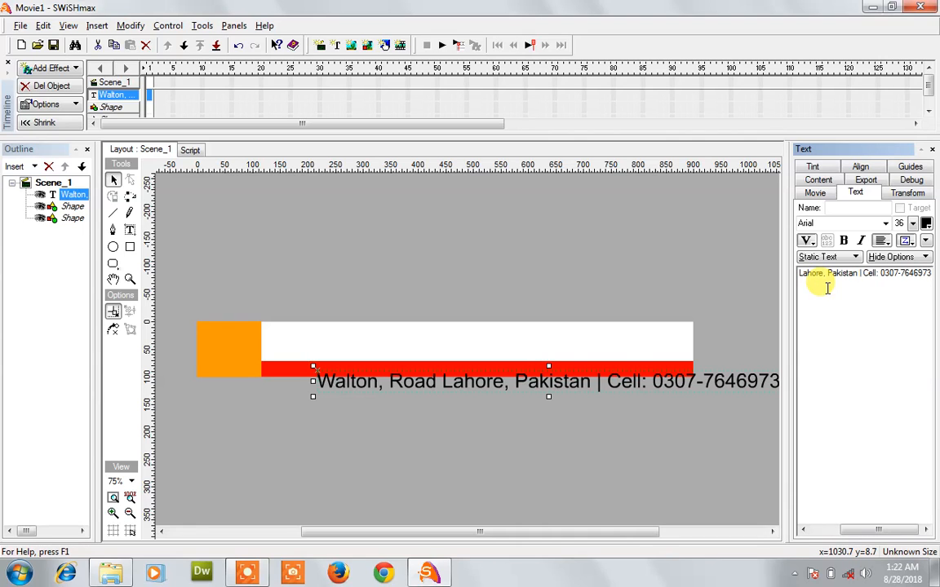
Step: Bold the address and phone line and resize it to sit inside the red bar
left_click_drag(315, 371, 341, 368)
left_click_drag(368, 374, 314, 373)
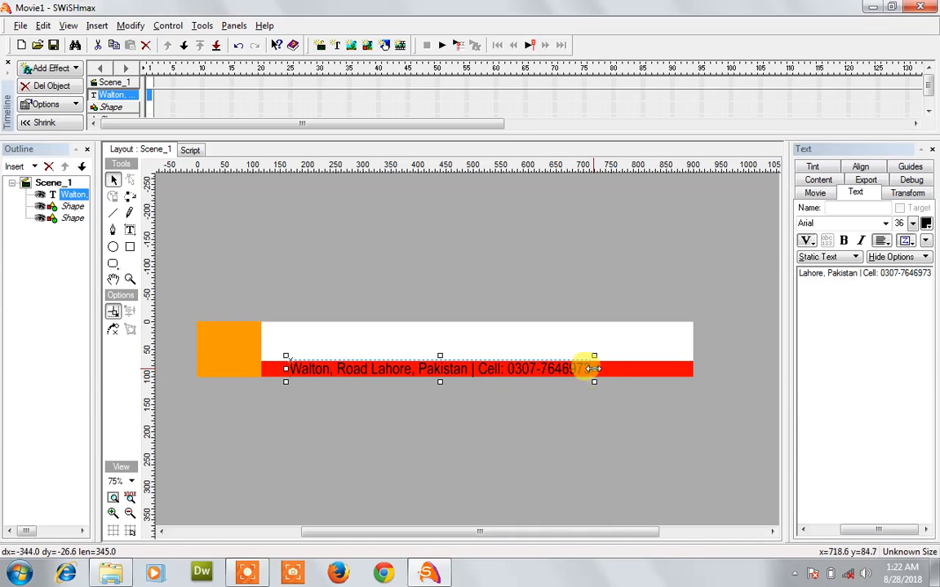
left_click_drag(594, 369, 684, 369)
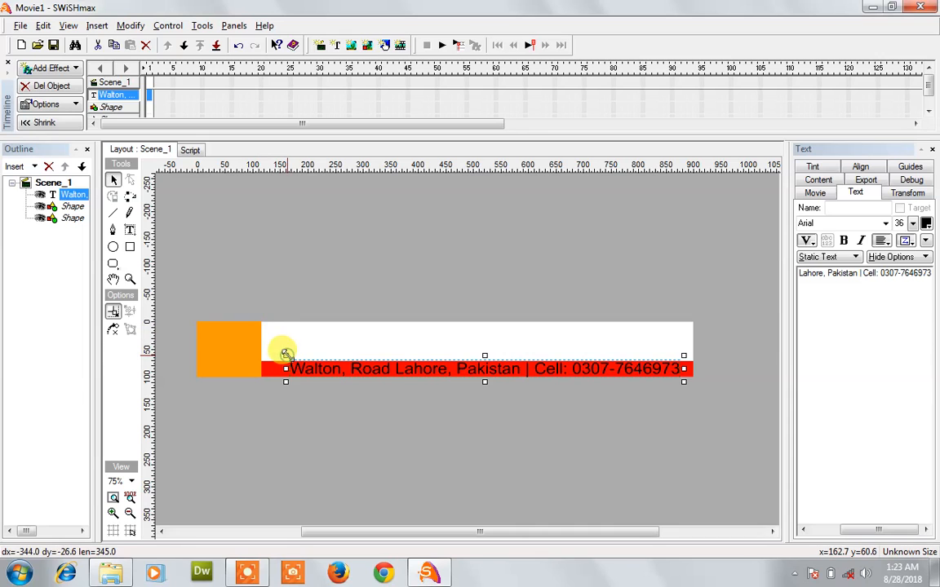
left_click_drag(286, 356, 318, 366)
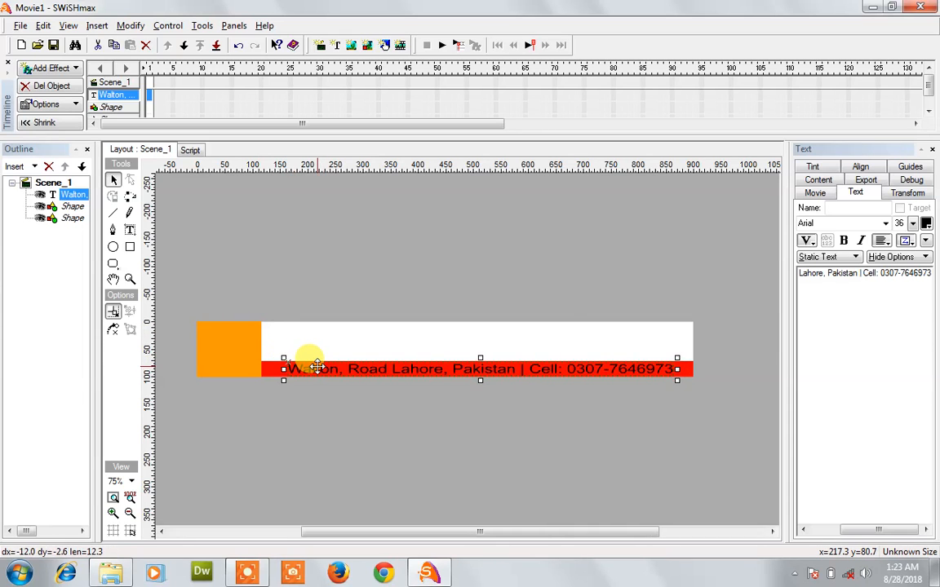
left_click(845, 241)
left_click_drag(694, 369, 685, 375)
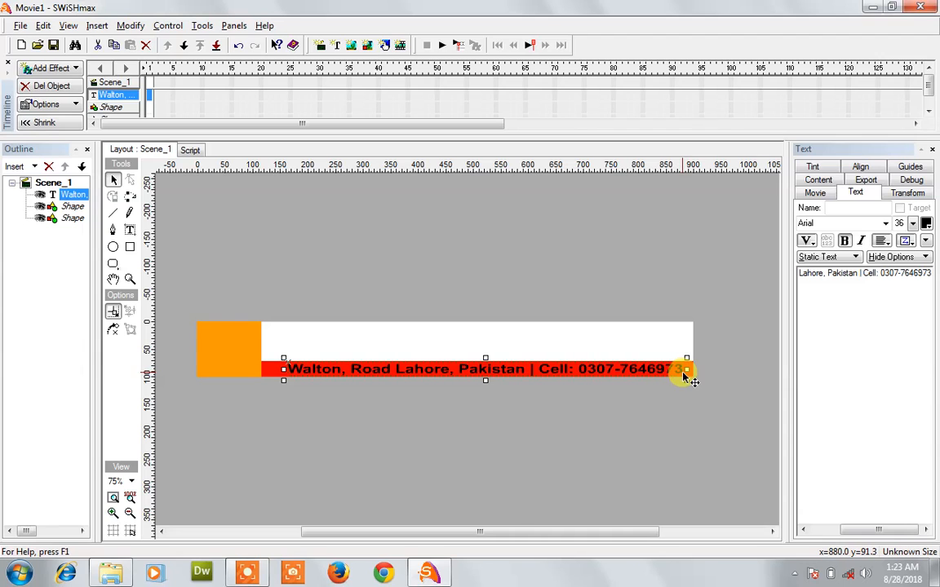
left_click(694, 374)
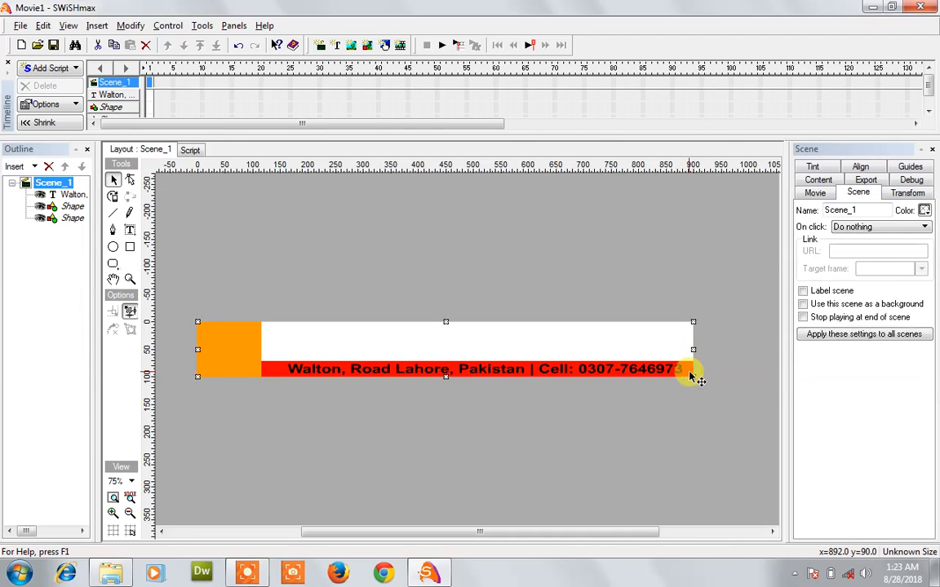
Step: Change the bottom bar's fill from red to blue
left_click(690, 375)
left_click(862, 302)
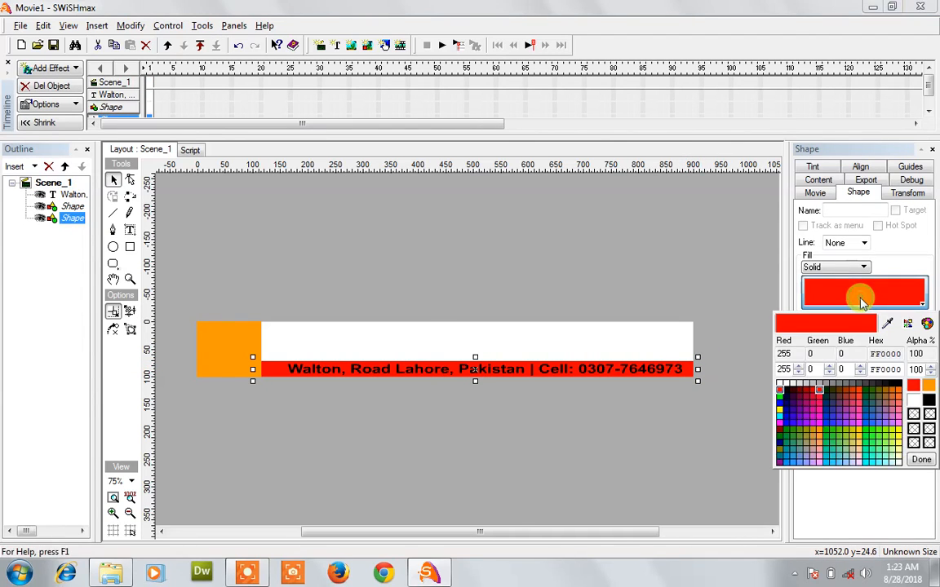
left_click(781, 406)
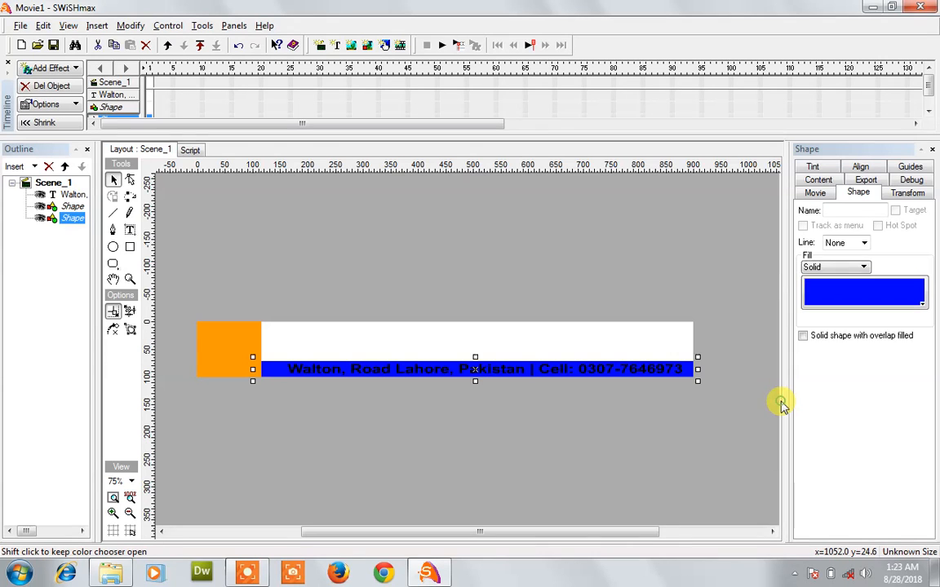
left_click(629, 385)
left_click(637, 372)
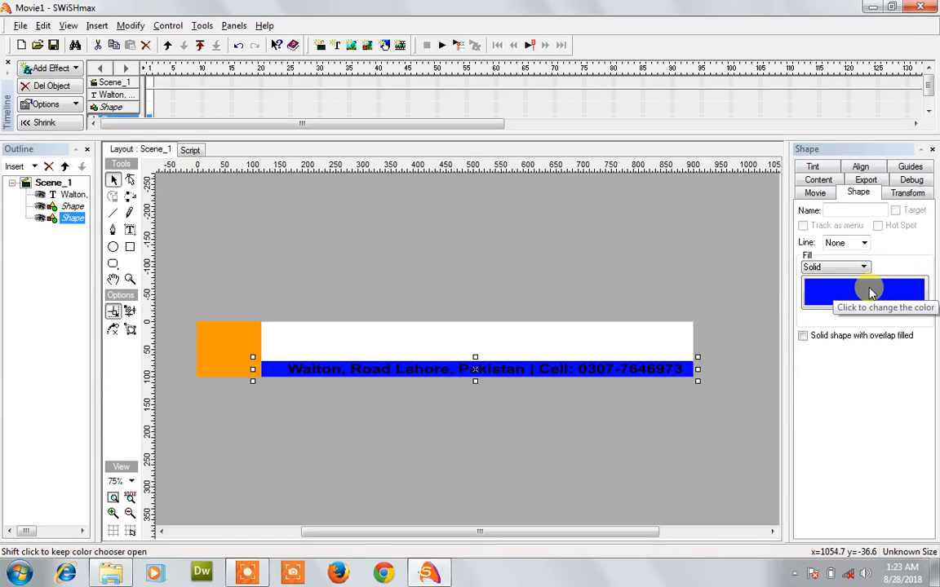
left_click(679, 368)
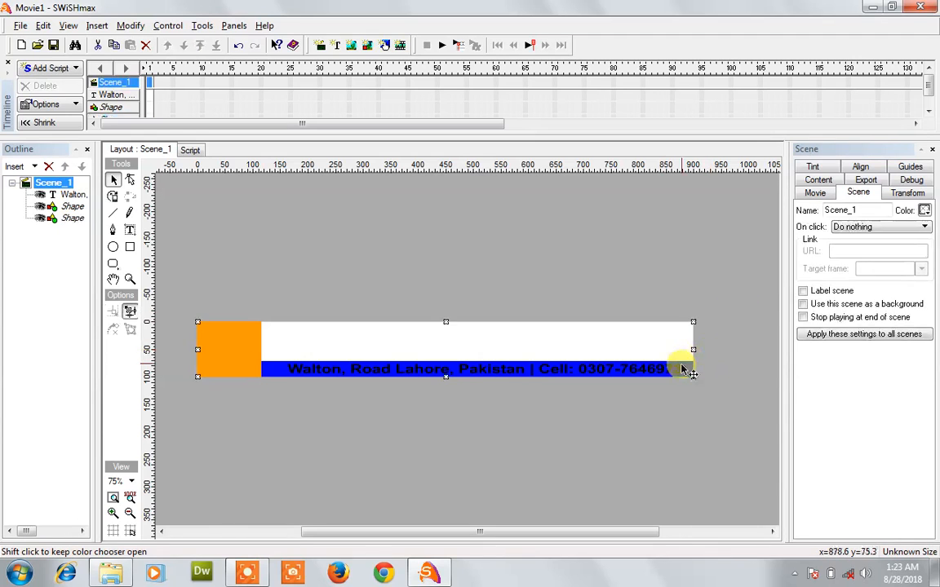
Step: Make the address and phone text white
left_click(679, 371)
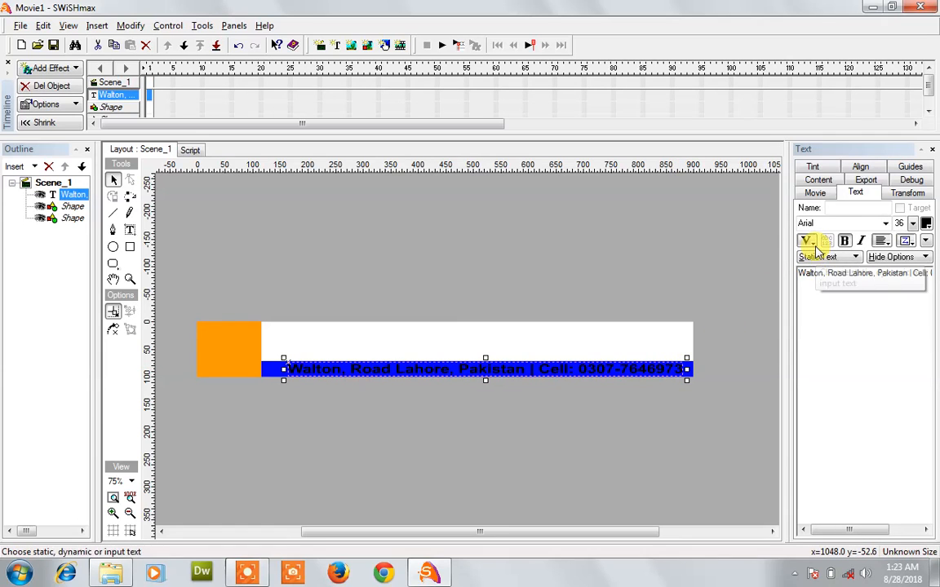
left_click(927, 224)
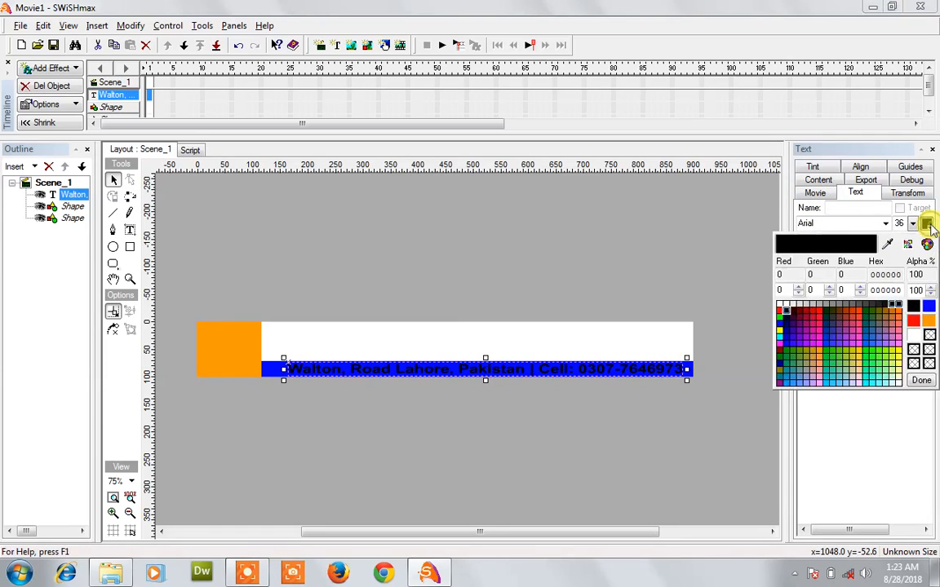
left_click(780, 305)
left_click(571, 394)
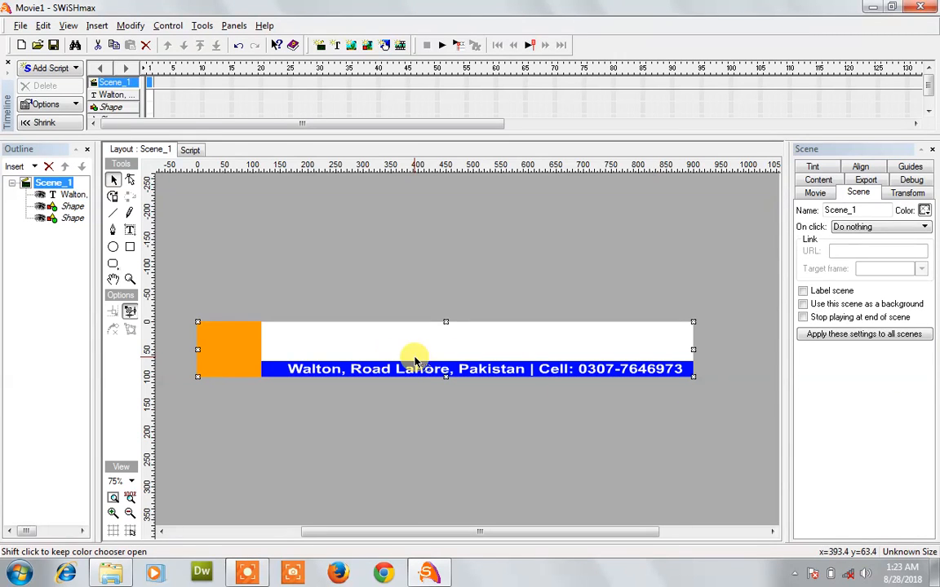
left_click(248, 337)
left_click(348, 343)
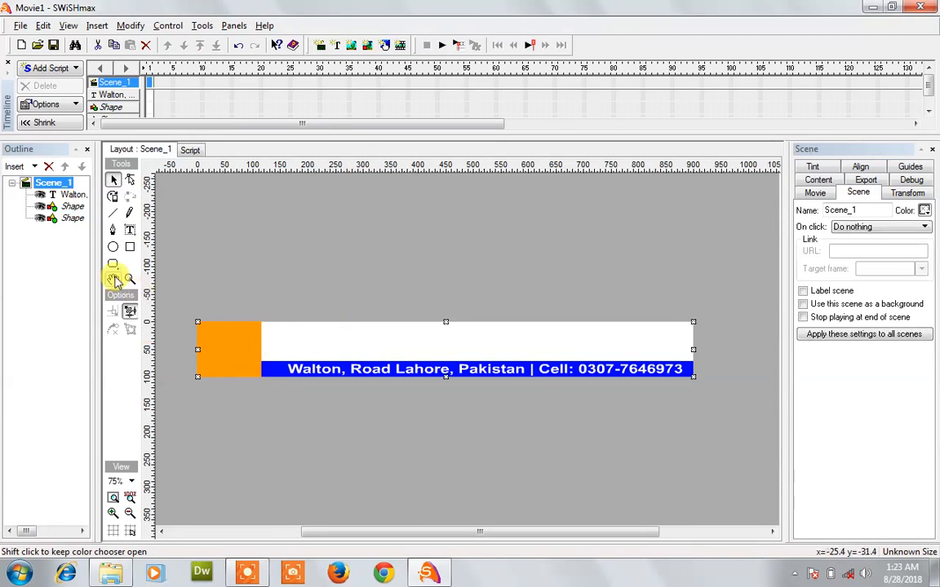
Step: Add a text box on the white area reading 'Technologies World'
left_click(130, 230)
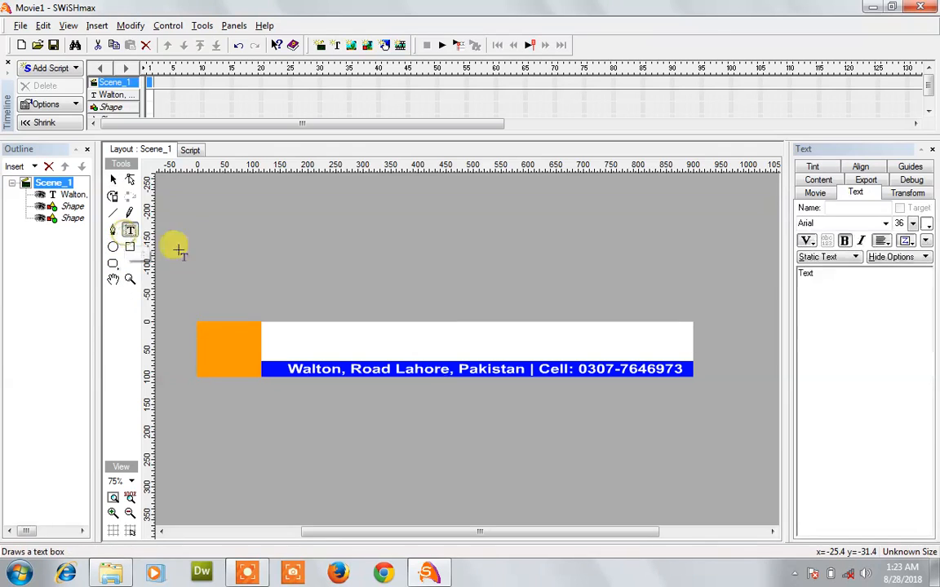
left_click(317, 331)
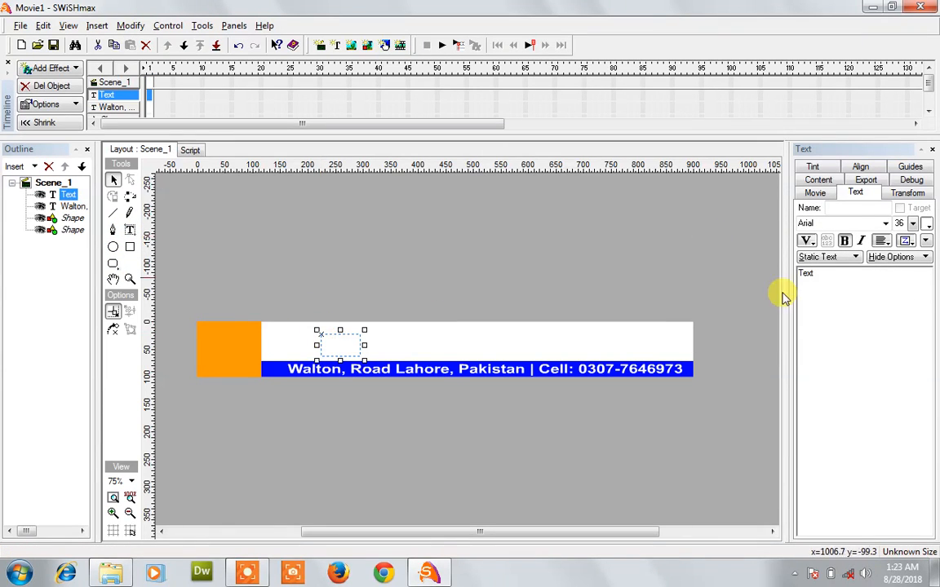
mouse_move(353, 343)
left_mouse_down()
mouse_move(361, 337)
mouse_move(336, 336)
left_mouse_up()
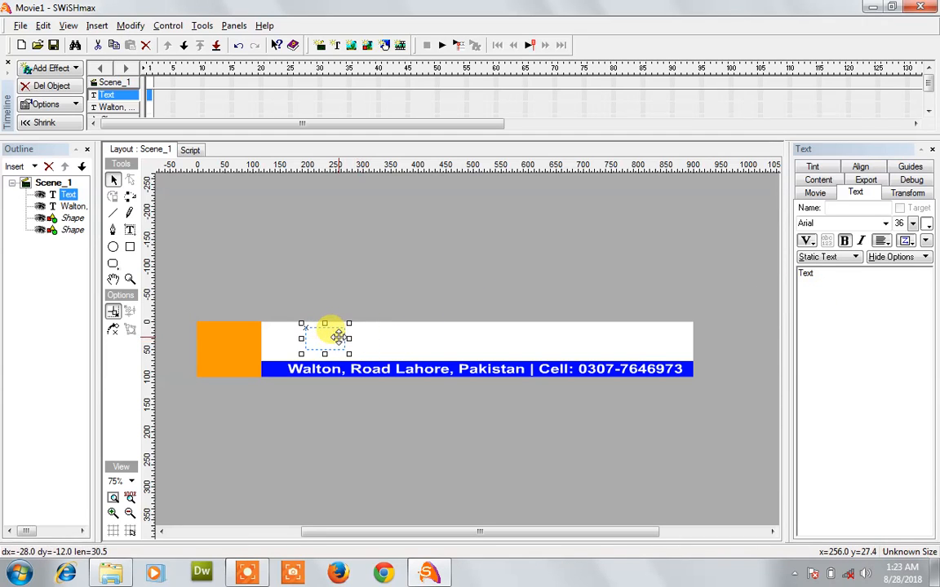
left_click(832, 276)
left_click_drag(831, 277, 779, 281)
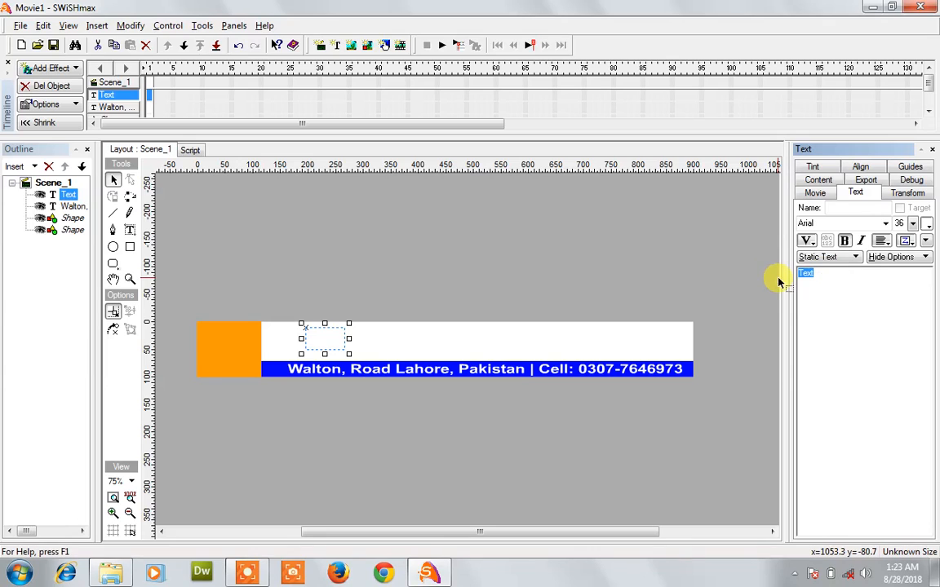
type("Technologies World")
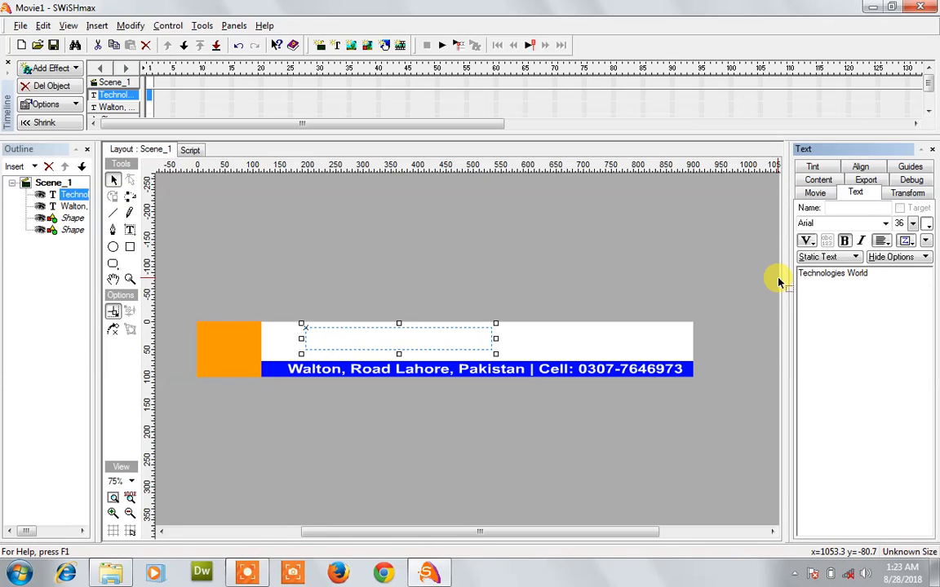
Step: Make the title red and enlarge it to fill the white area above the strip
left_click(927, 225)
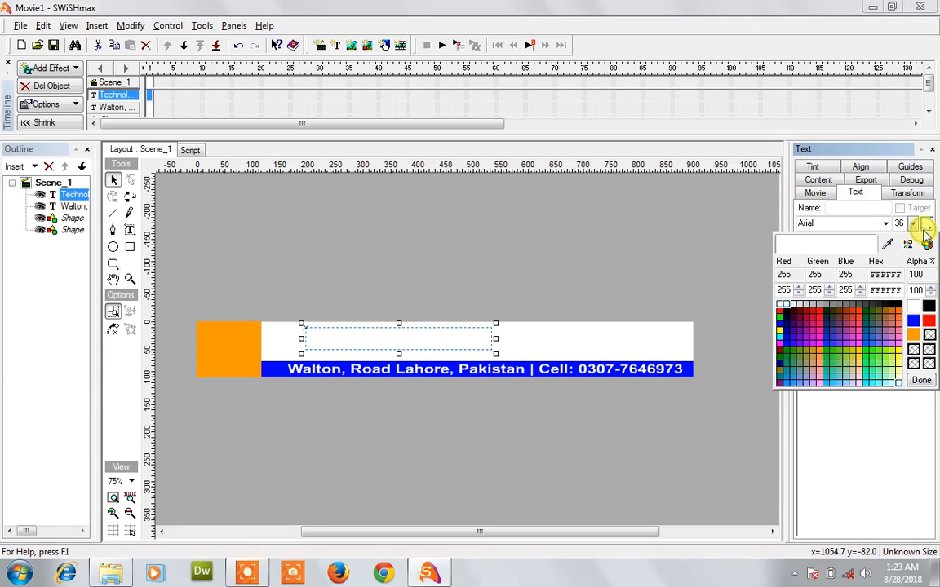
left_click(780, 312)
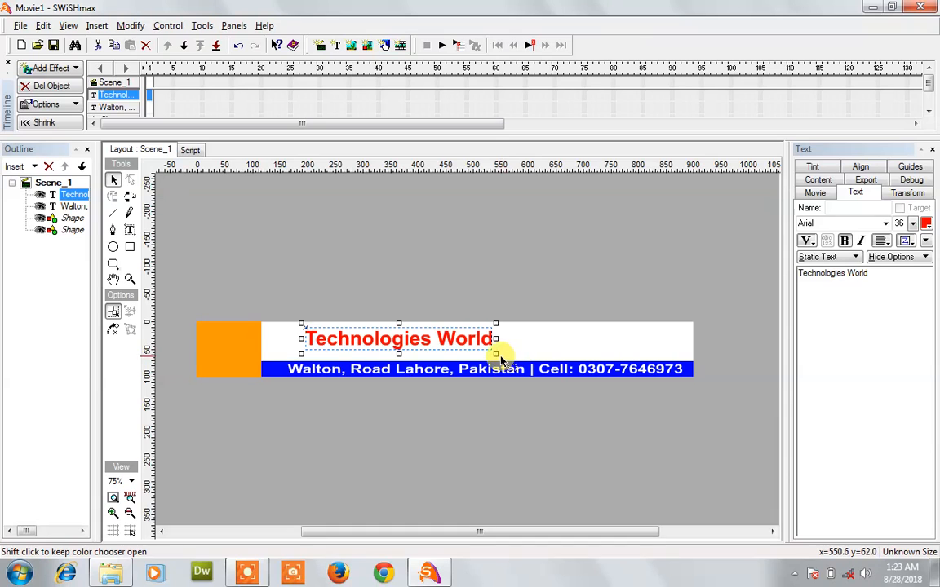
left_click_drag(495, 351, 636, 337)
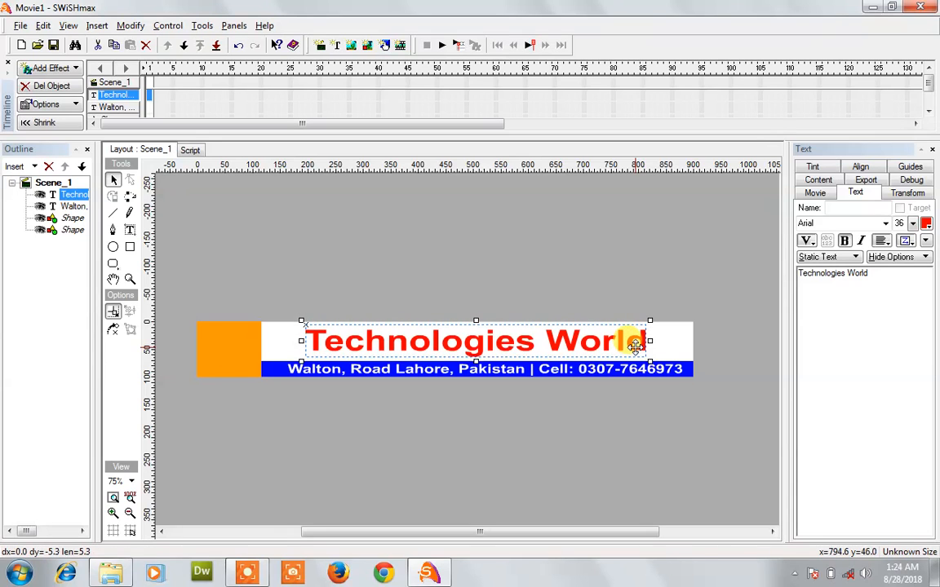
left_click(173, 196)
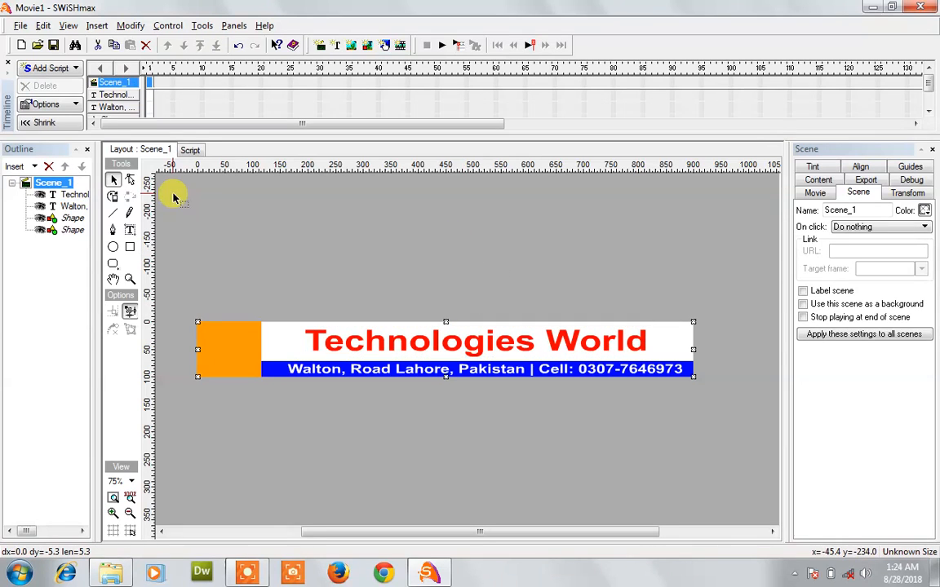
Step: Import the Tulips photo from Libraries > Pictures > Sample Pictures
left_click(20, 26)
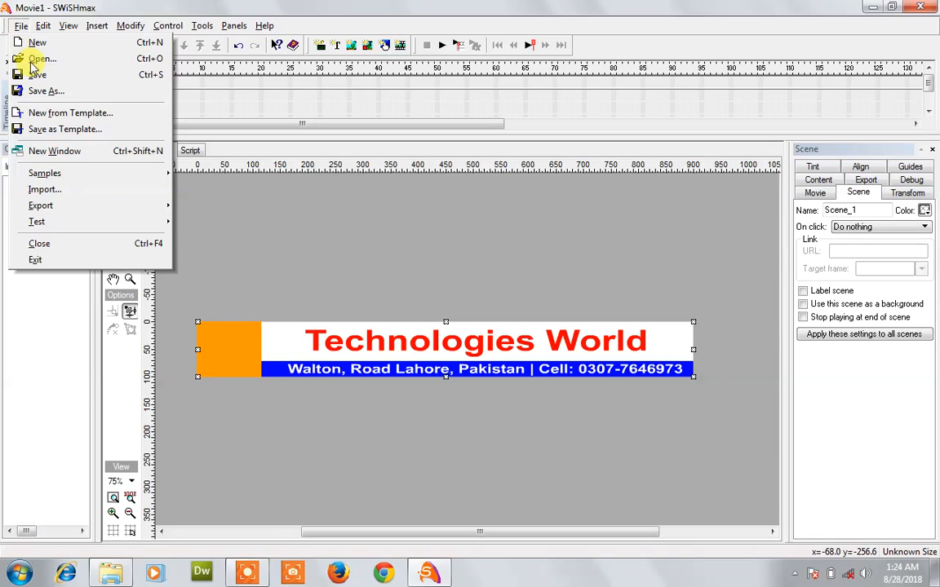
left_click(70, 198)
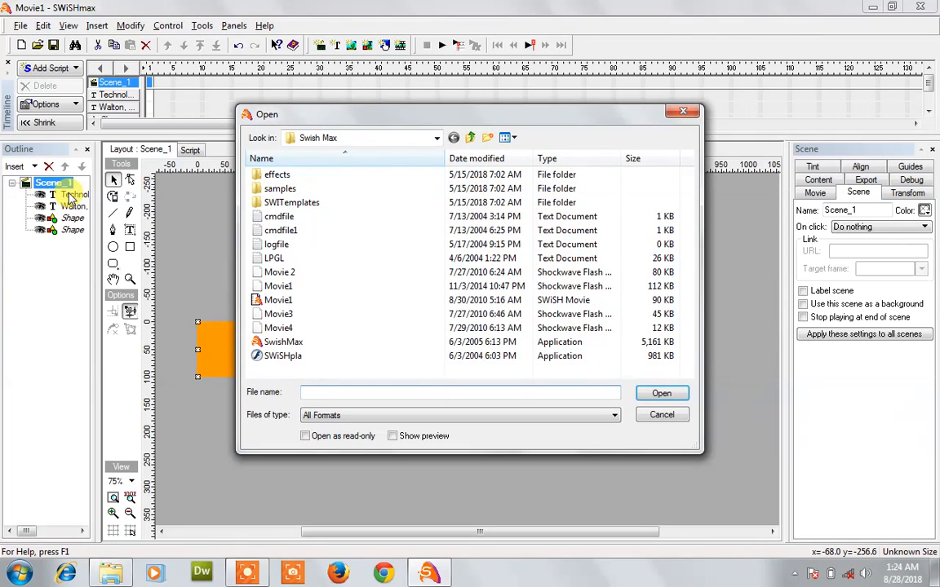
left_click(413, 139)
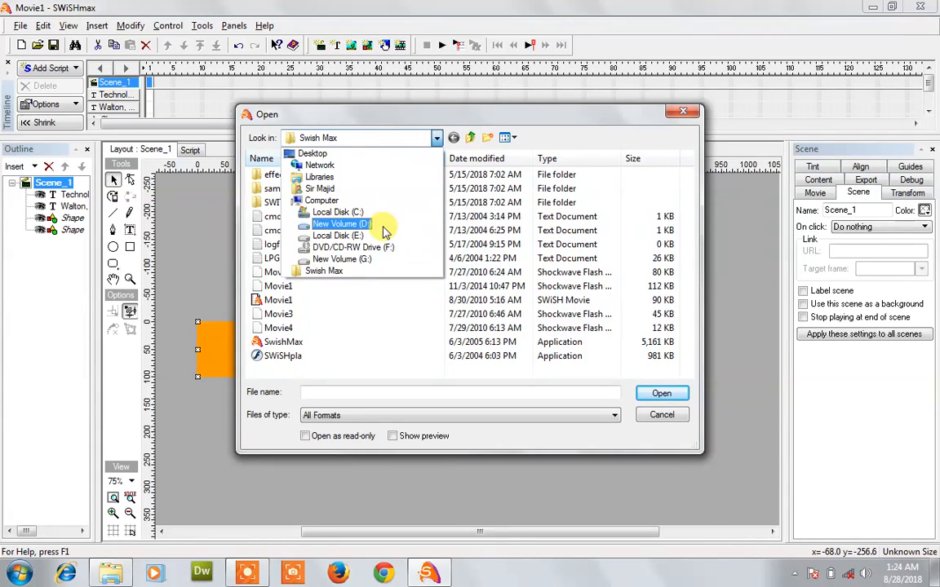
left_click(341, 224)
left_click(394, 140)
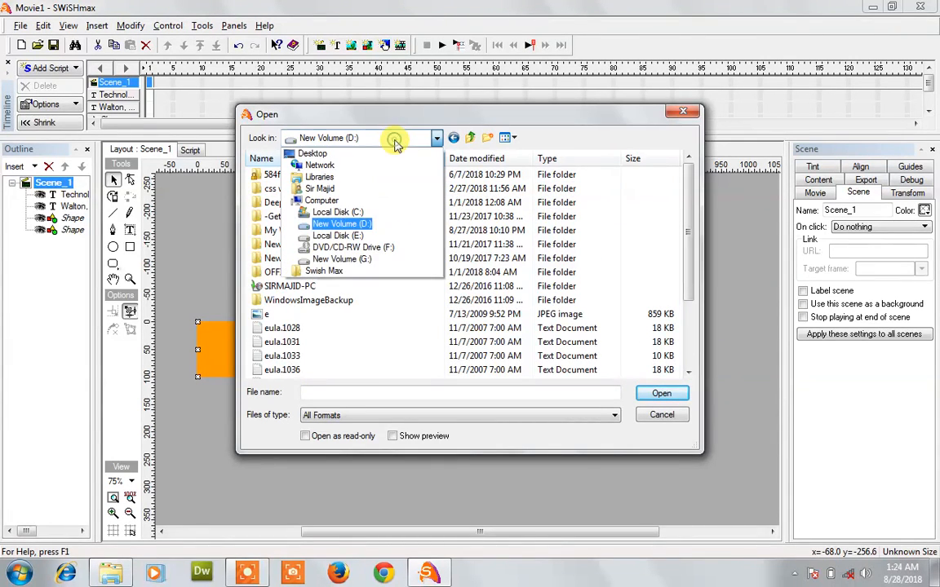
left_click(322, 177)
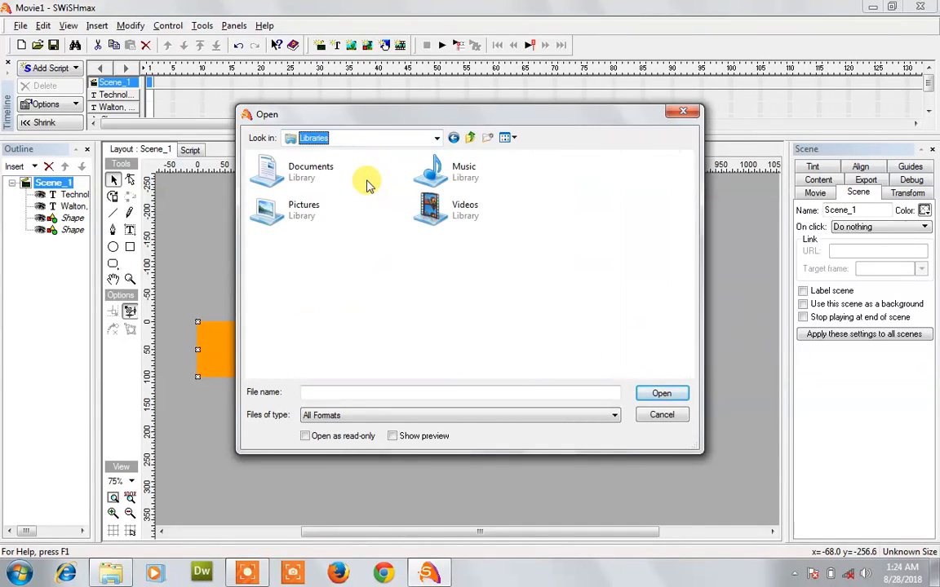
double_click(293, 229)
double_click(294, 230)
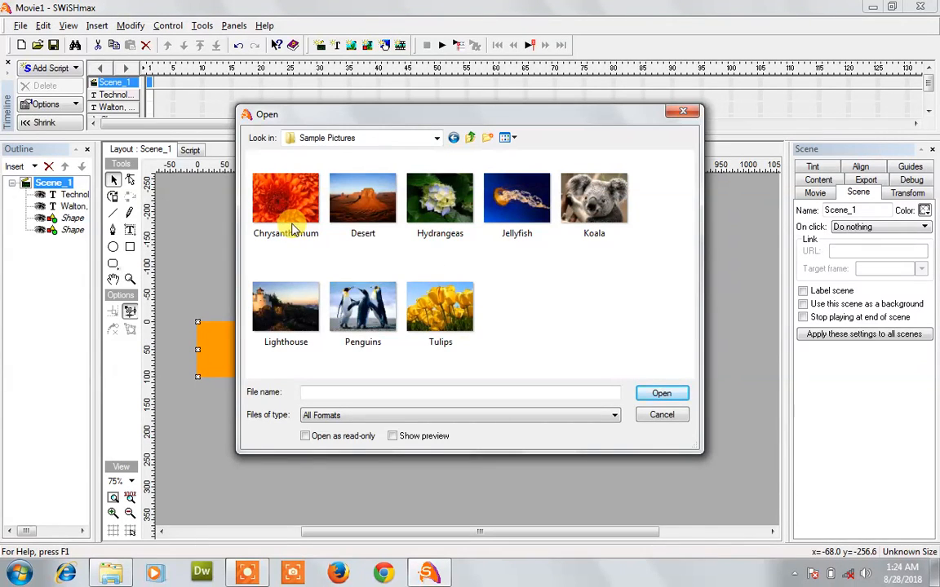
left_click(440, 310)
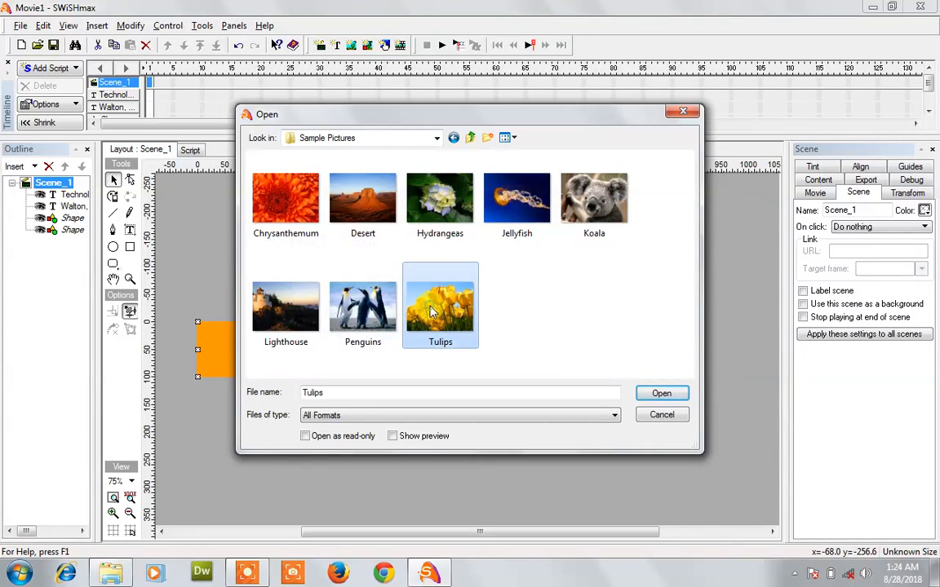
left_click(662, 396)
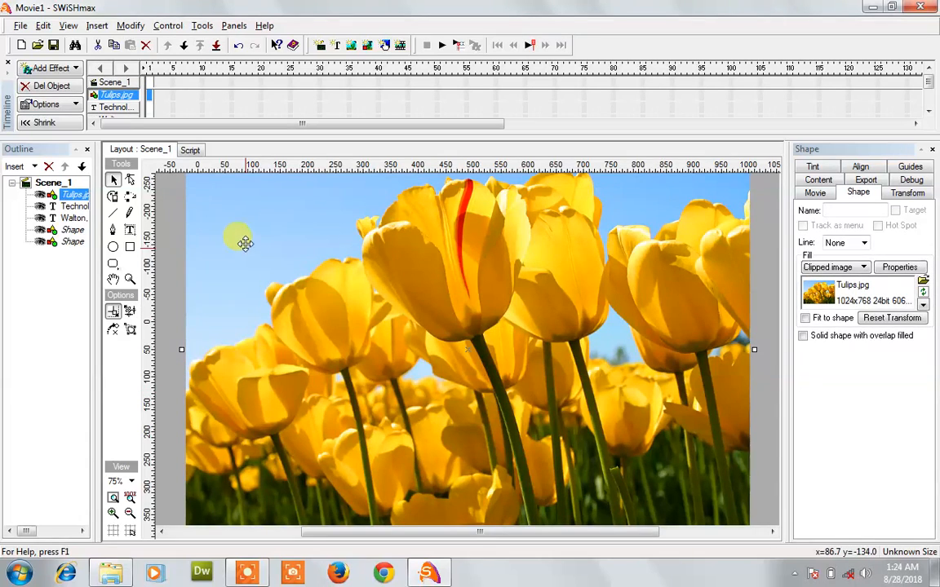
Step: Move the tulip image to the banner's left end and resize it to fill that slot
left_click_drag(242, 231, 300, 369)
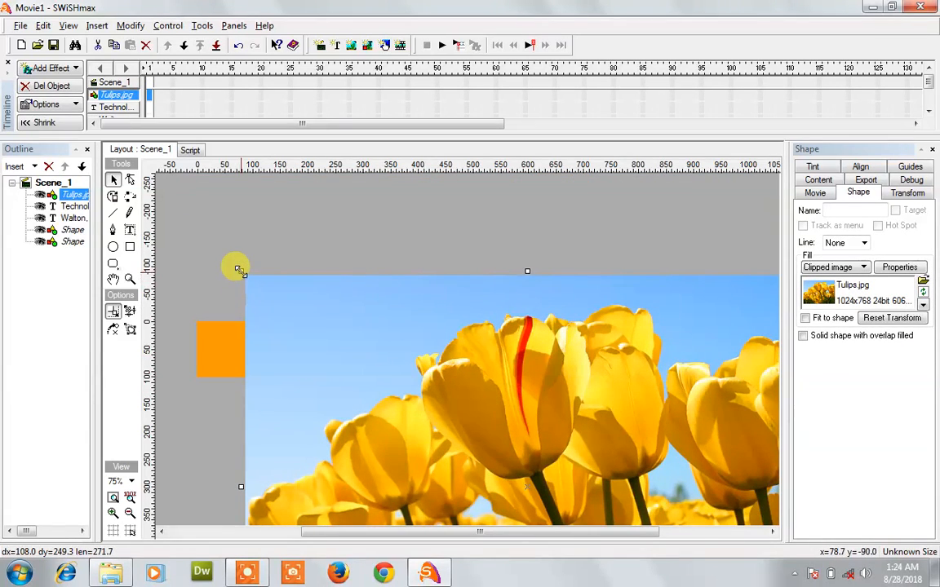
left_click_drag(238, 269, 221, 342)
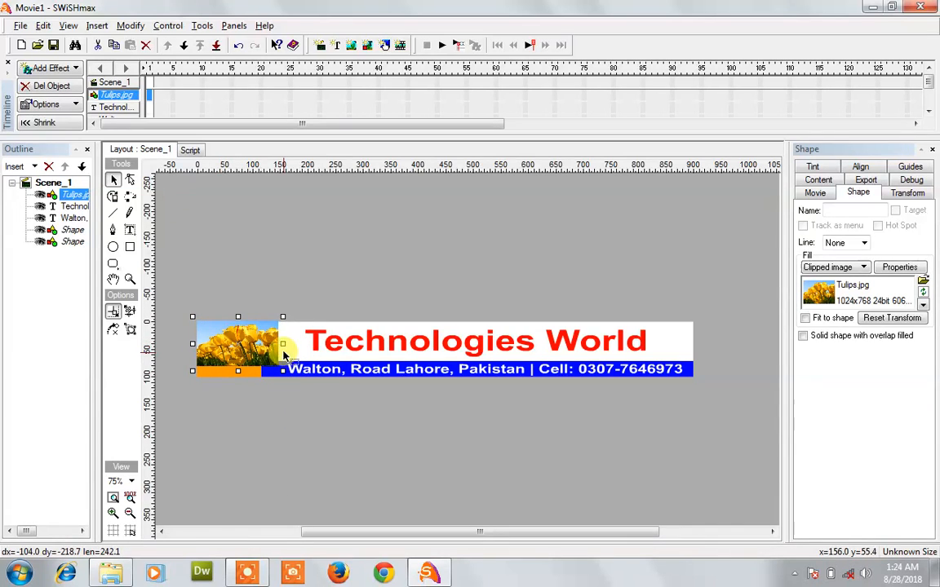
left_click_drag(282, 344, 263, 346)
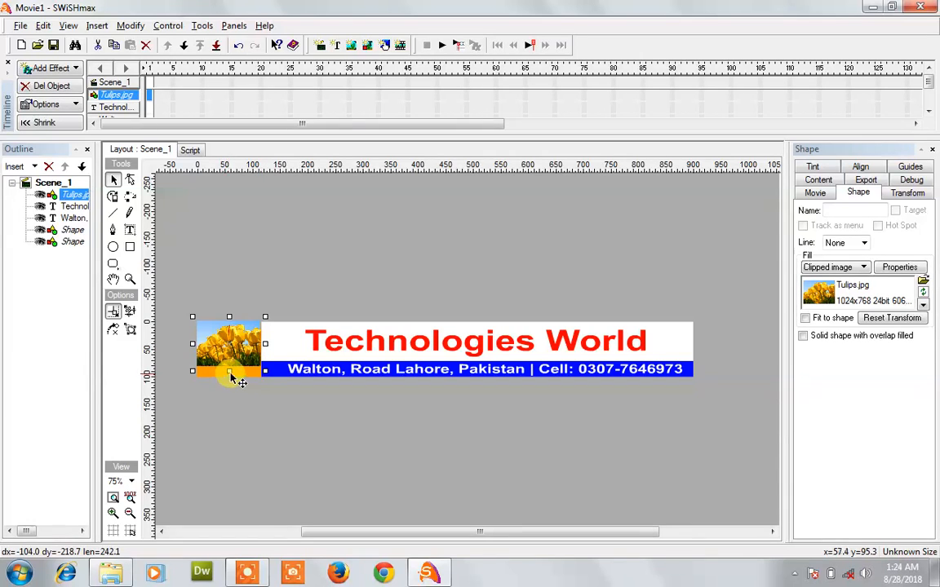
left_click_drag(229, 372, 230, 375)
left_click(342, 436)
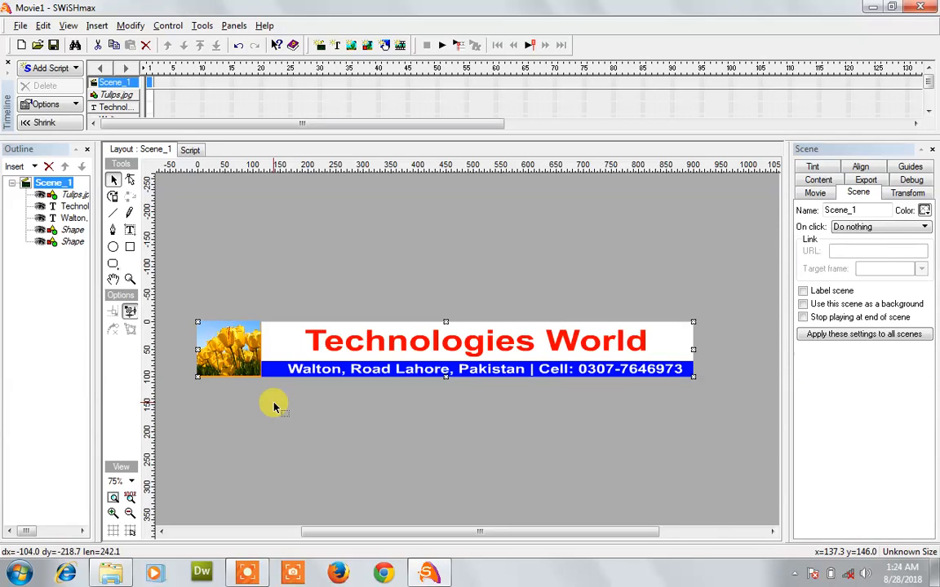
Step: Give the Technologies World title a 20-frame Random jump in effect and preview it
left_click(235, 362)
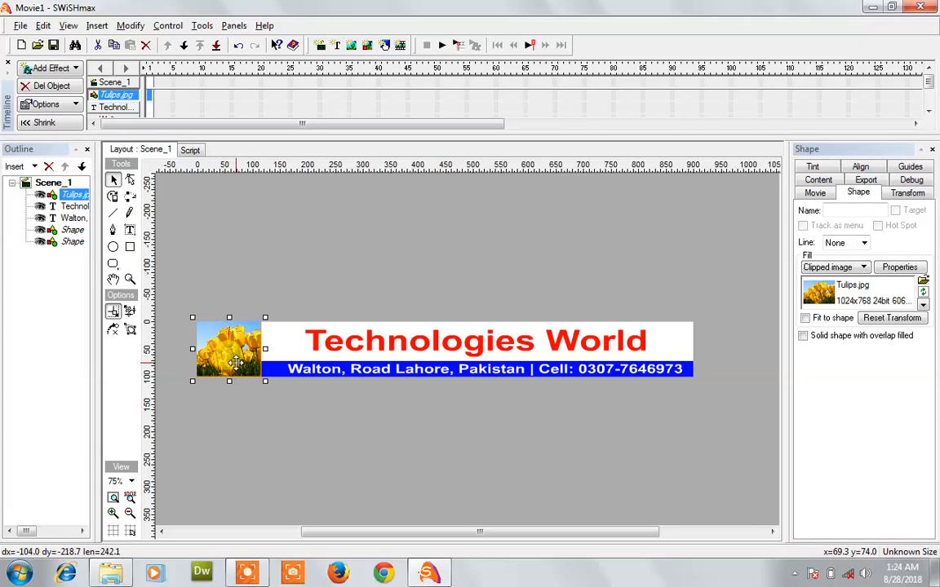
mouse_move(248, 576)
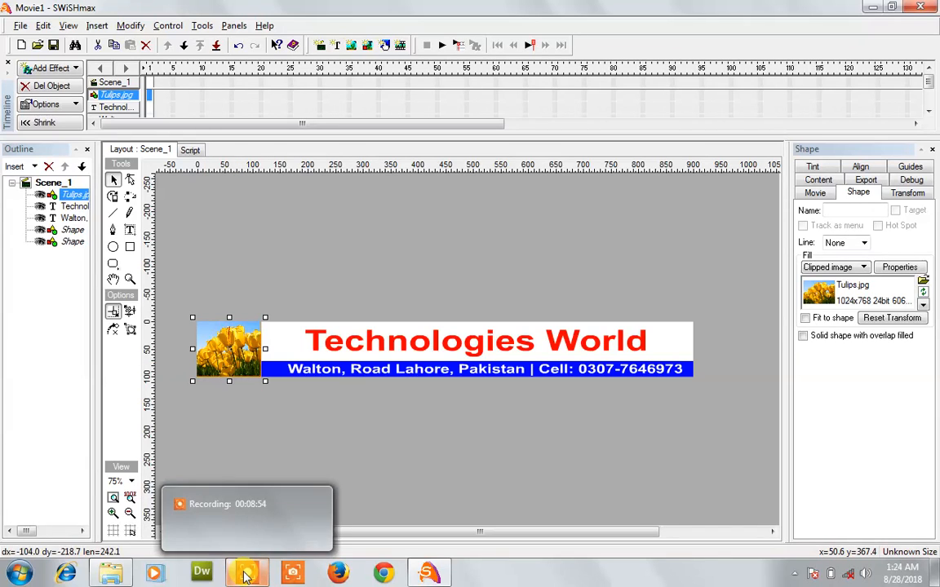
left_click(481, 423)
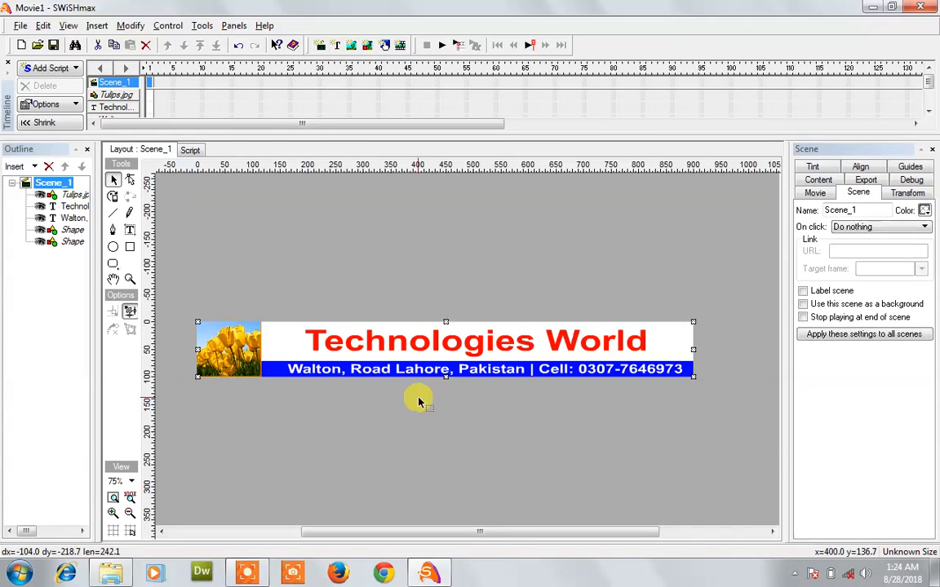
left_click(404, 350)
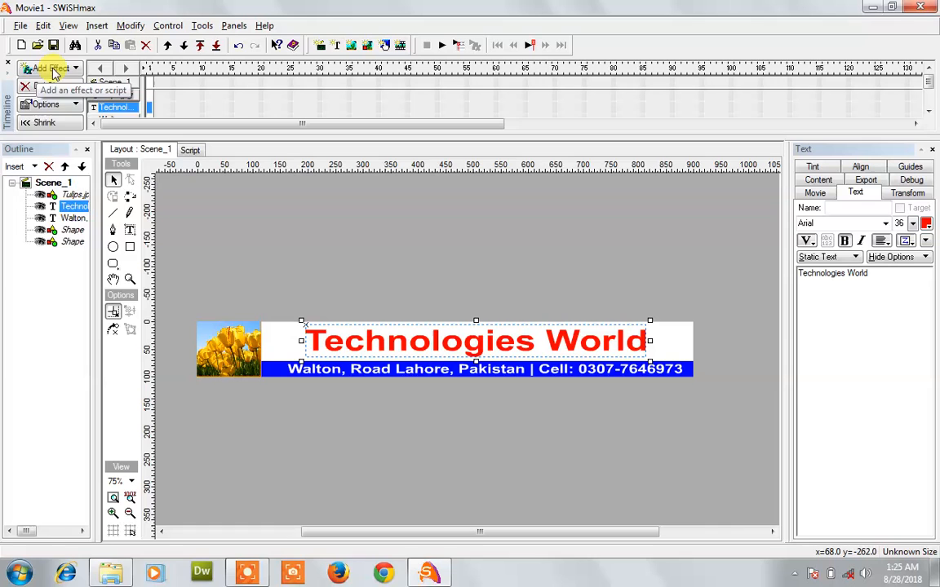
left_click(38, 69)
mouse_move(45, 249)
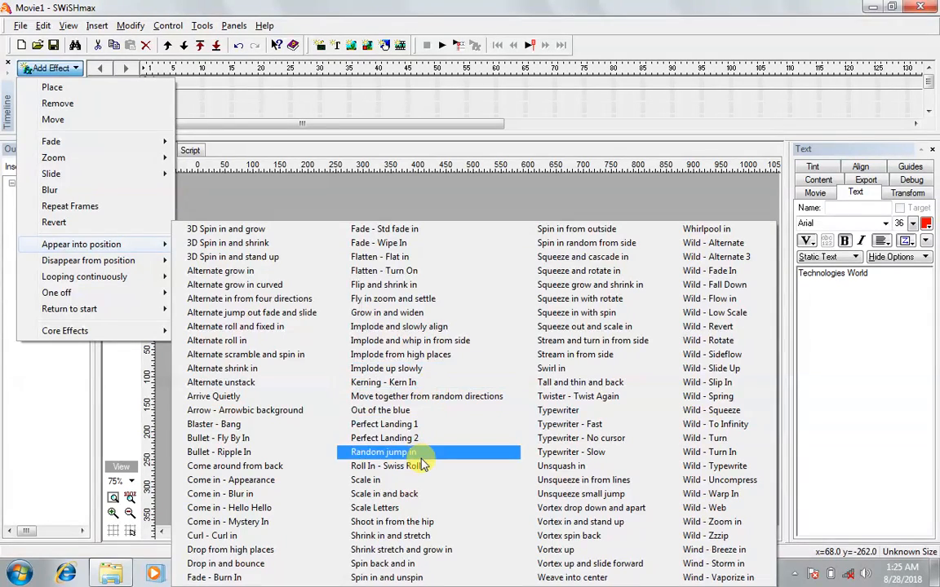
left_click(385, 452)
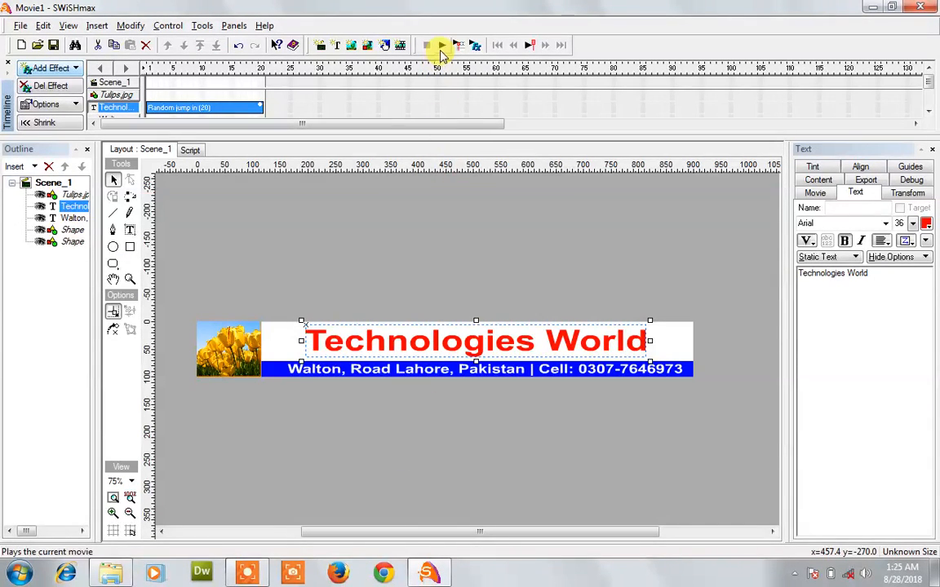
left_click(441, 47)
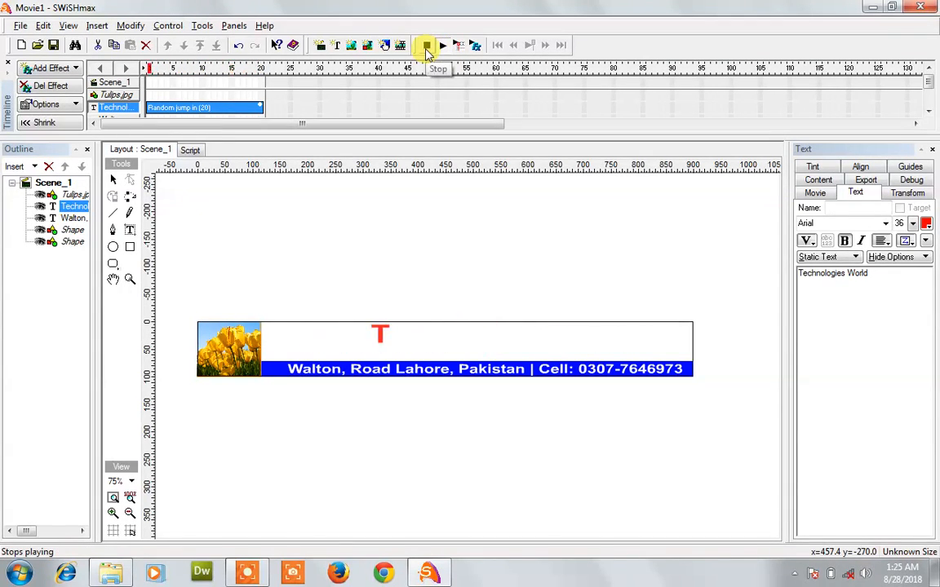
left_click(425, 46)
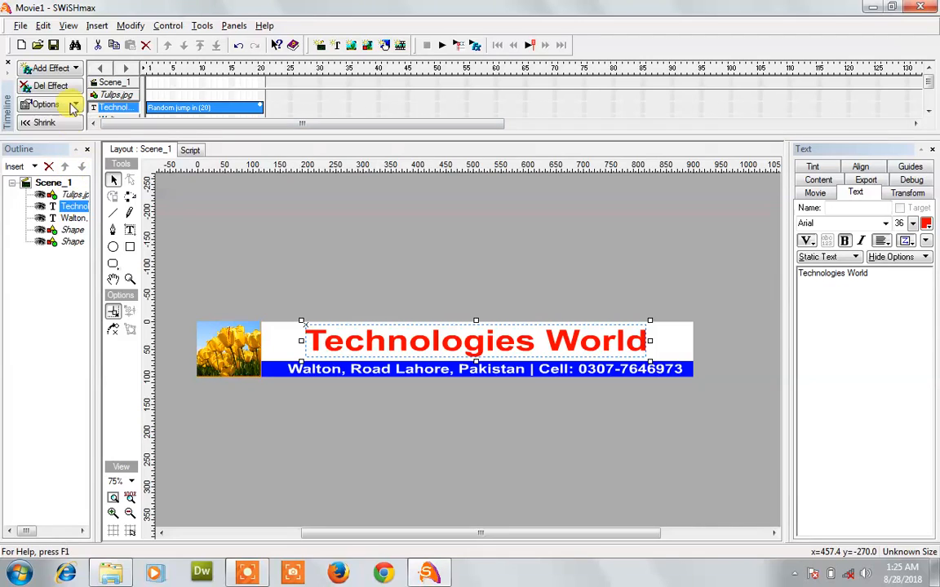
Step: Swap the title's Random jump in effect for Shrink in and stretch, then preview
left_click(66, 71)
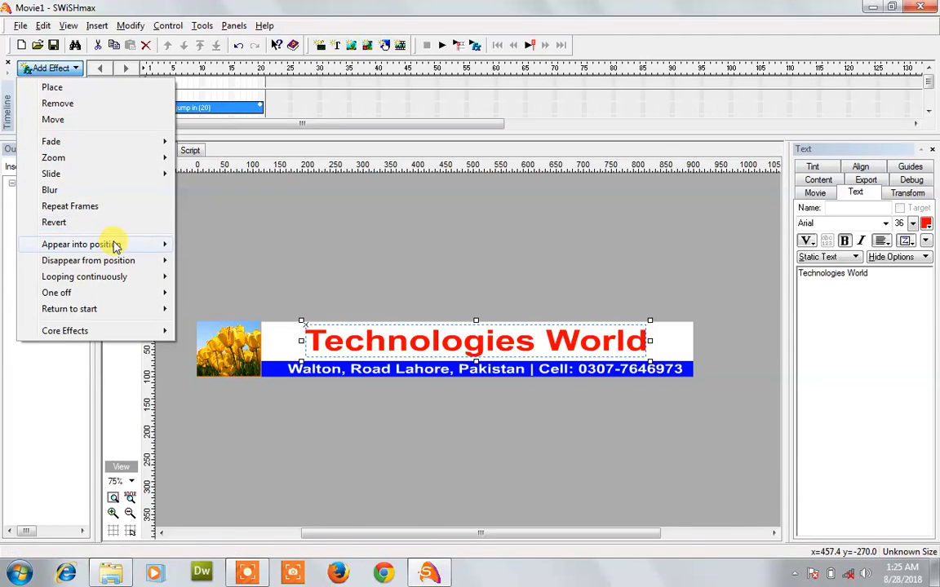
mouse_move(115, 244)
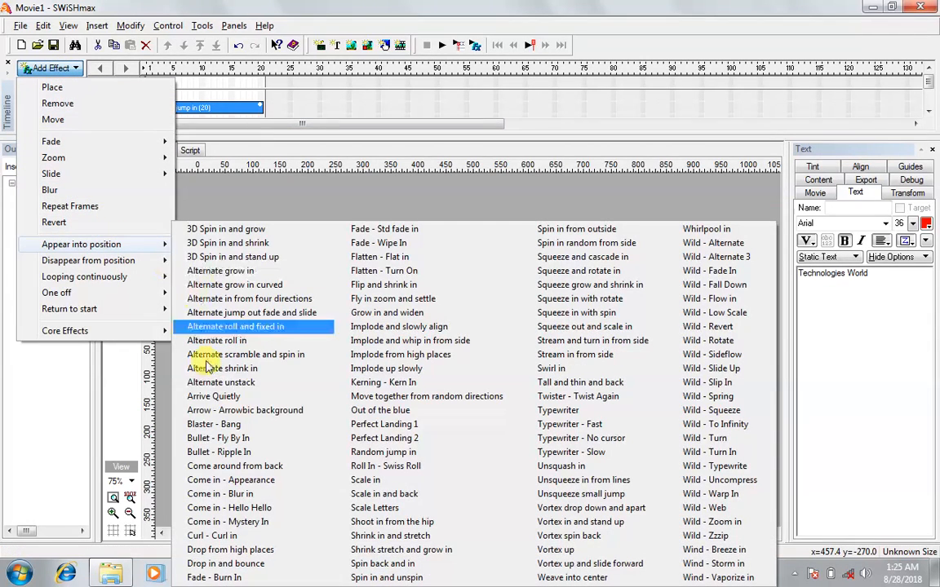
left_click(380, 536)
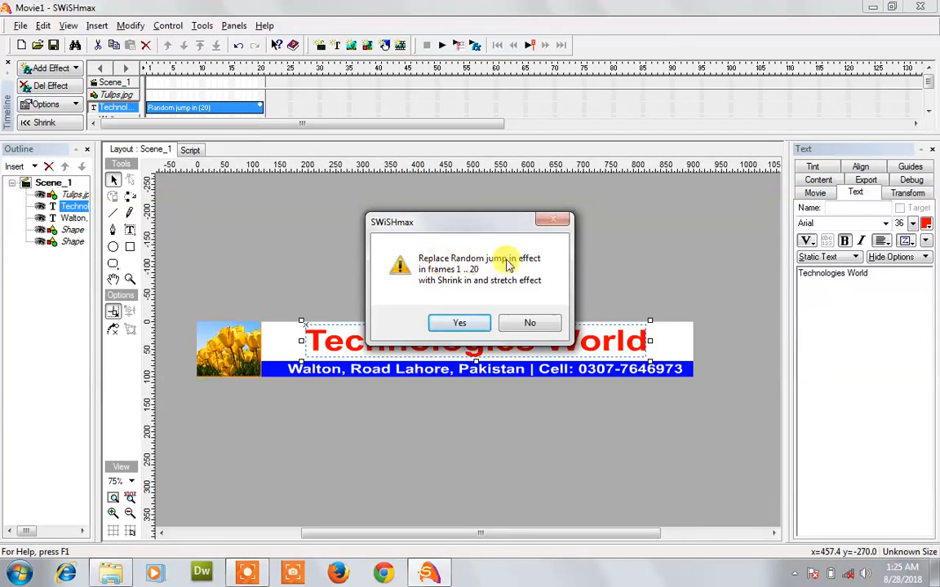
left_click(460, 324)
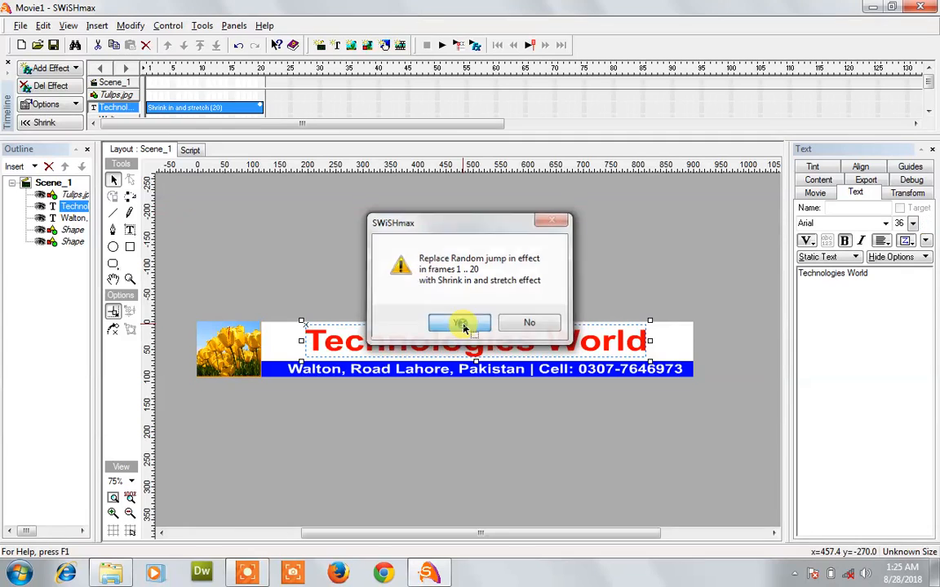
left_click(439, 44)
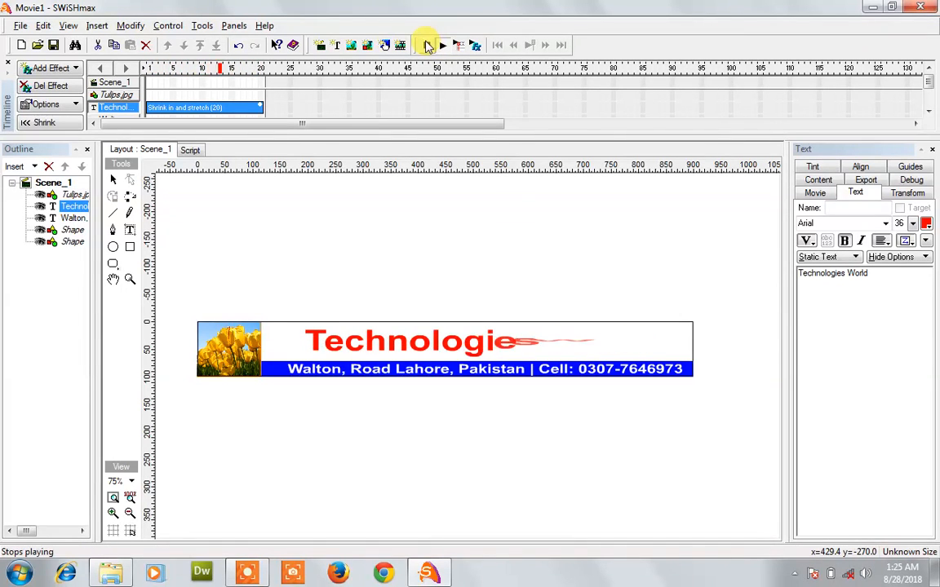
left_click(425, 44)
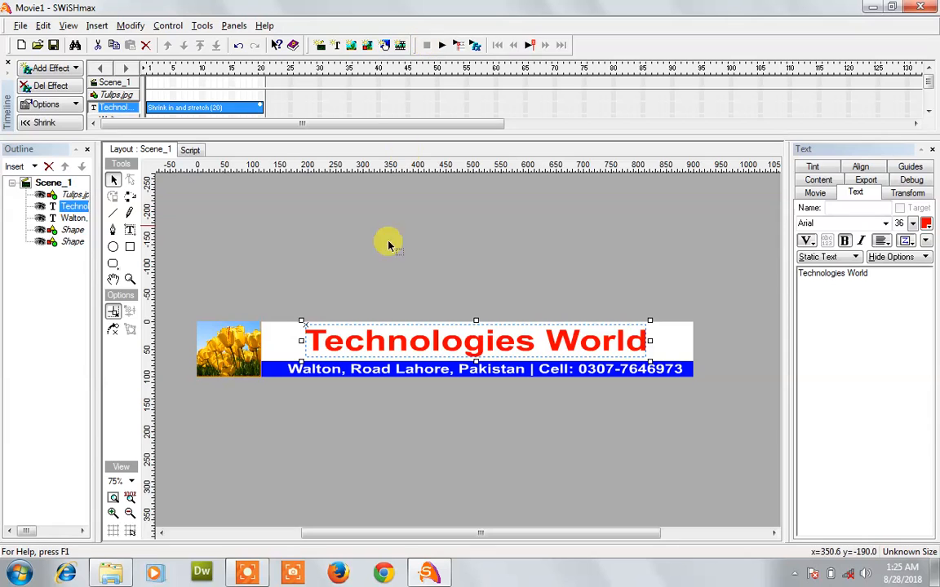
left_click(372, 373)
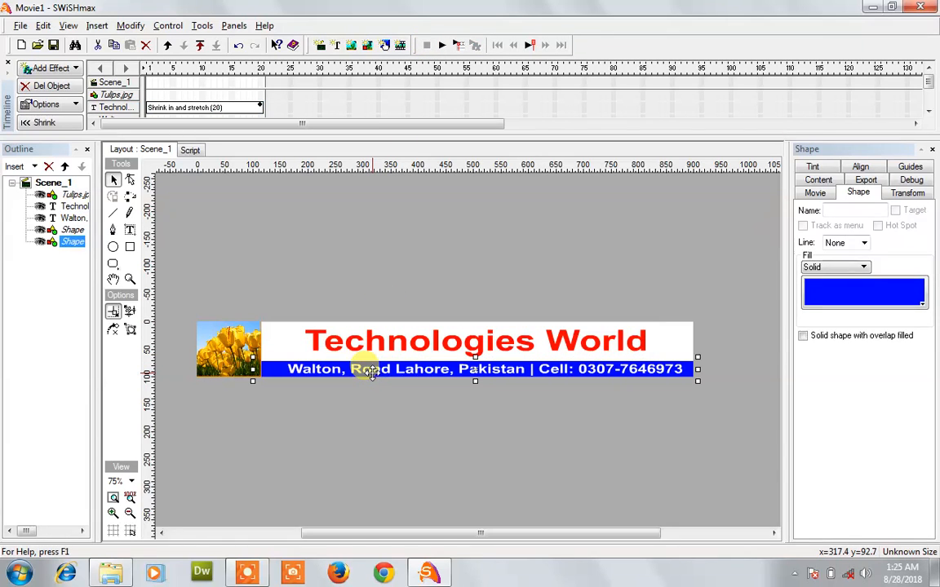
Step: Apply Vortex in and stand up to the address text and preview the animation
left_click(371, 369)
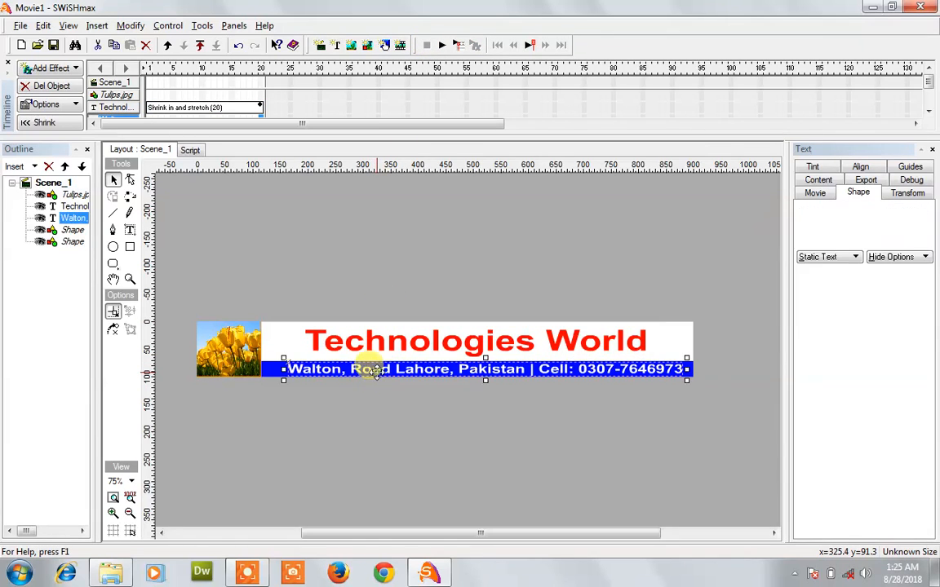
left_click(56, 69)
mouse_move(99, 243)
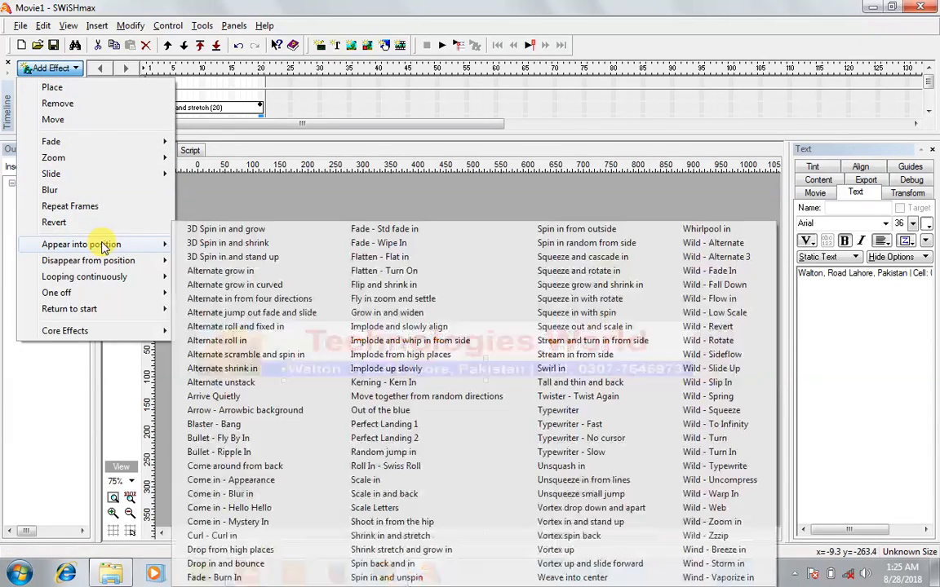
left_click(605, 513)
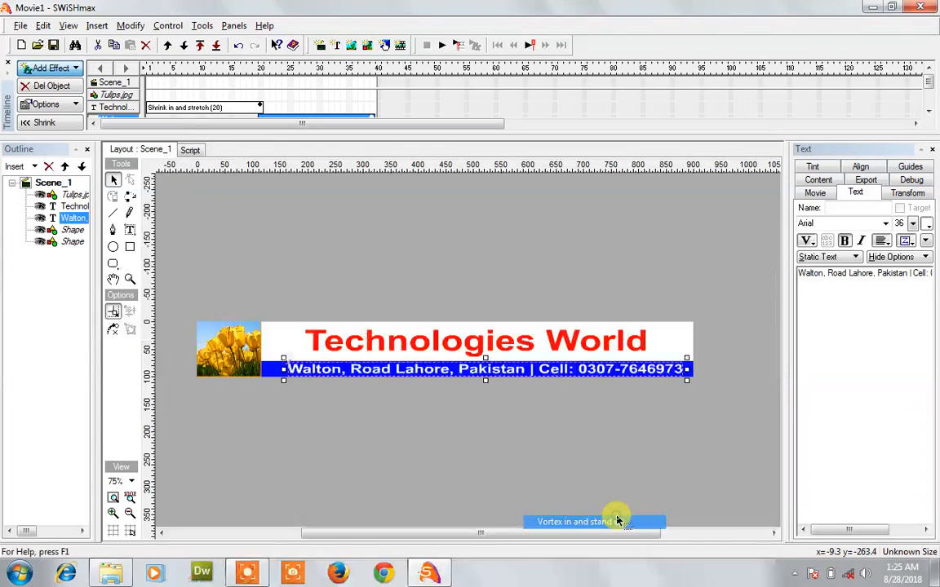
left_click(439, 51)
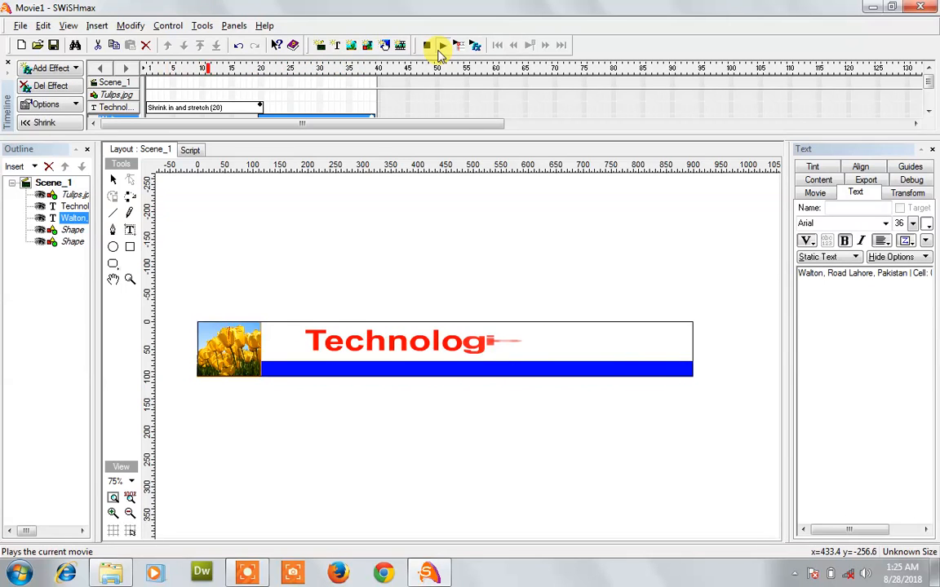
left_click(426, 45)
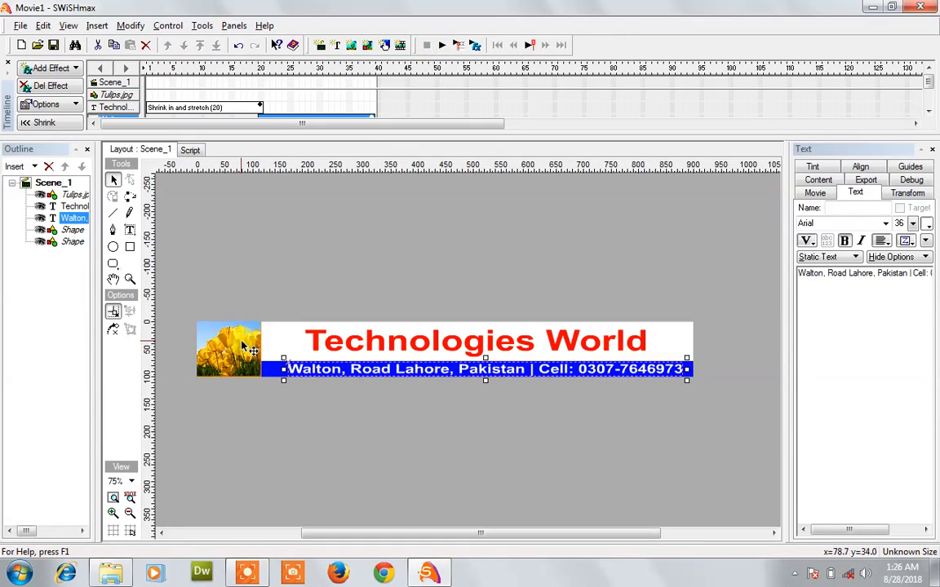
left_click(243, 345)
Step: Apply a 20-frame Come in - Blur in effect to the tulip image and preview the banner
left_click(60, 70)
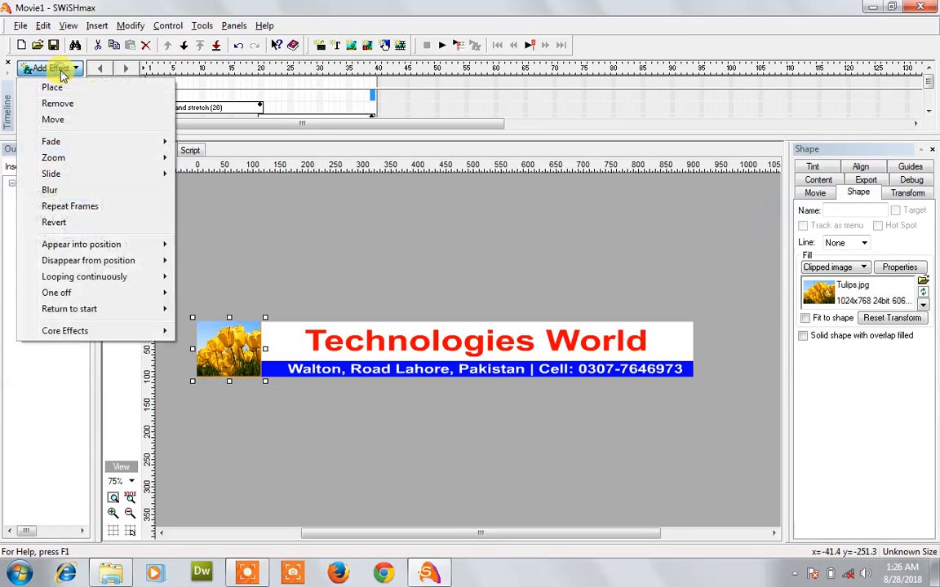
mouse_move(106, 245)
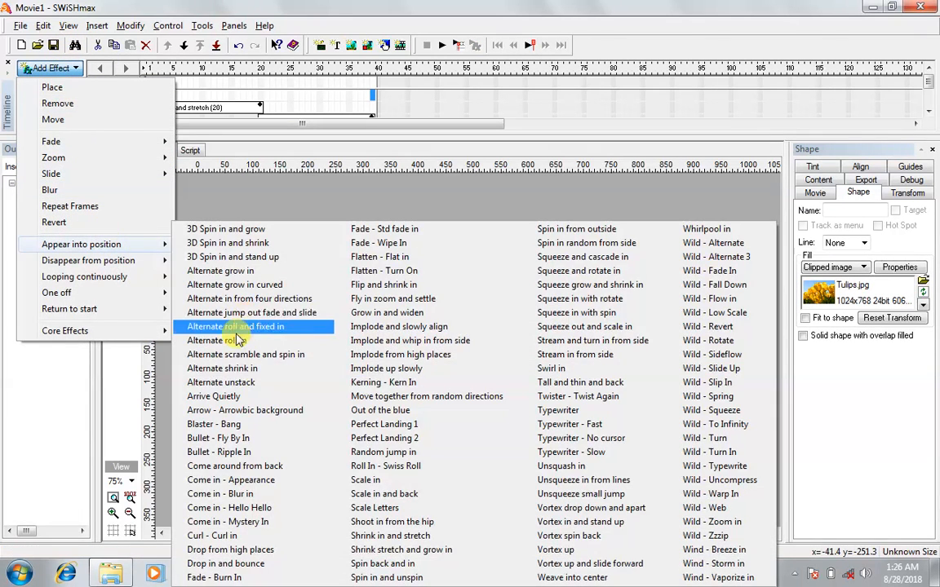
left_click(245, 495)
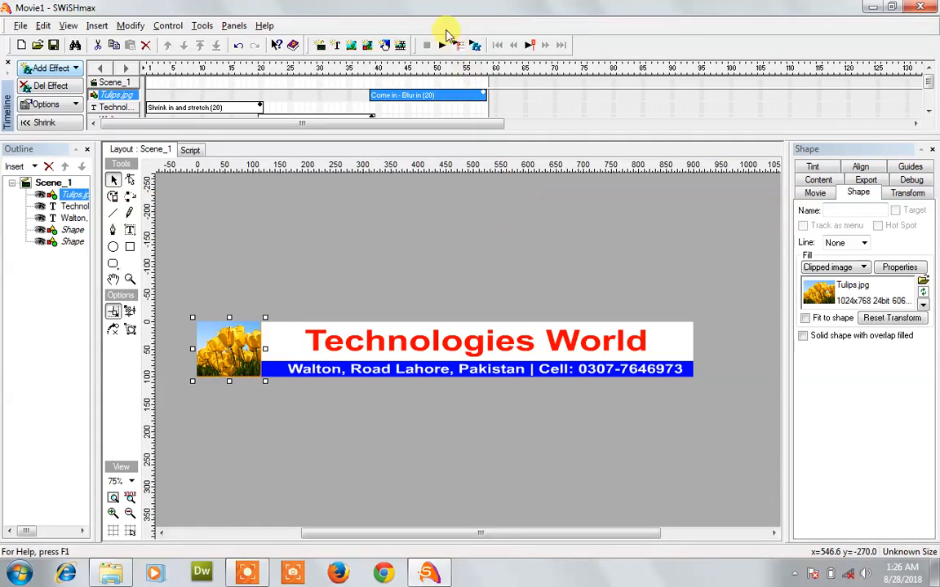
left_click(440, 45)
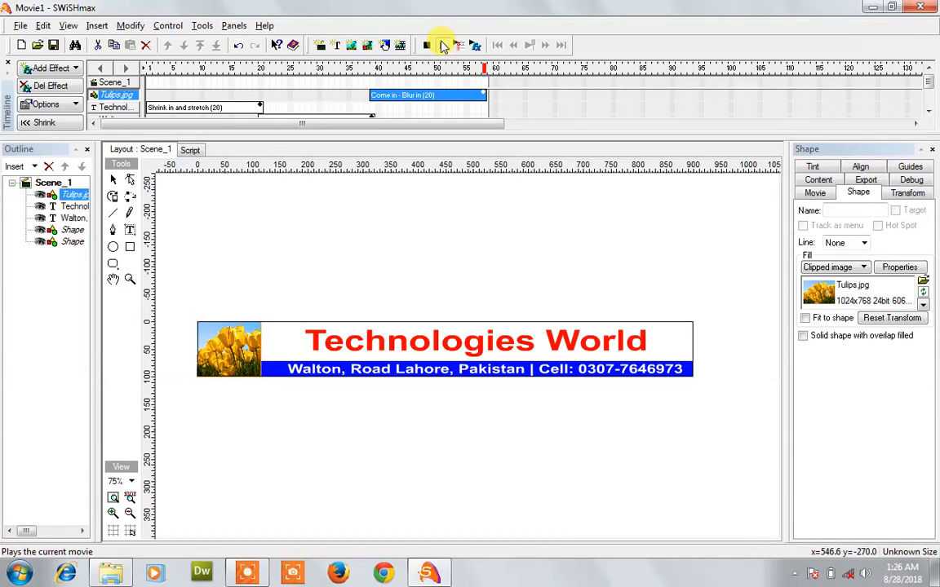
left_click(442, 45)
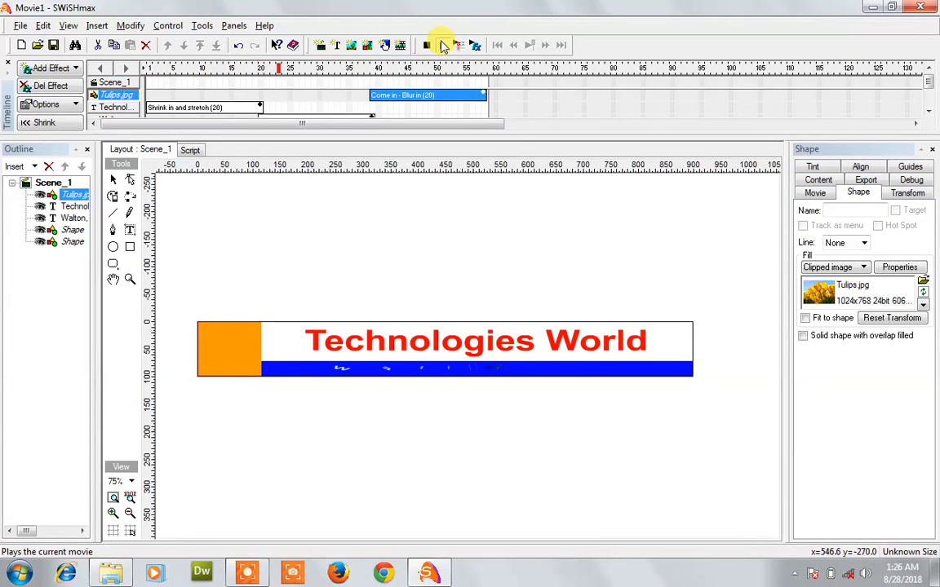